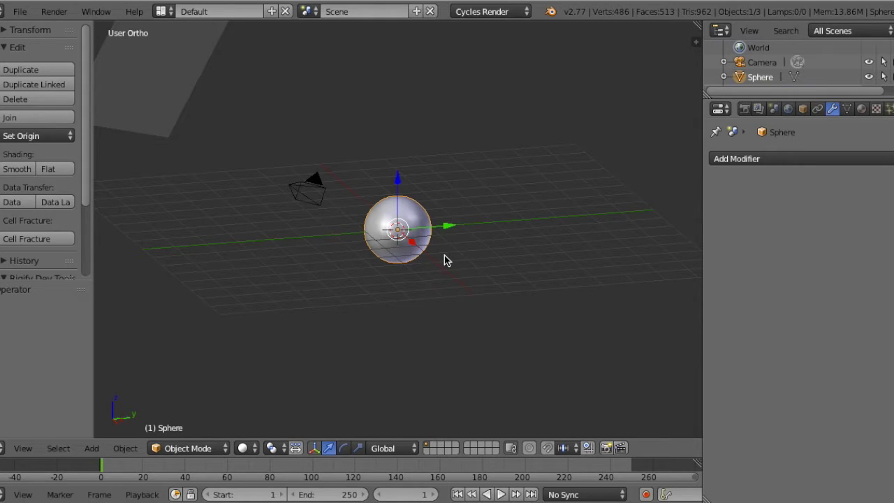
Switch to the Compositing layout and add a Musgrave Texture node
{"action": "left_click", "coordinate": [163, 11]}
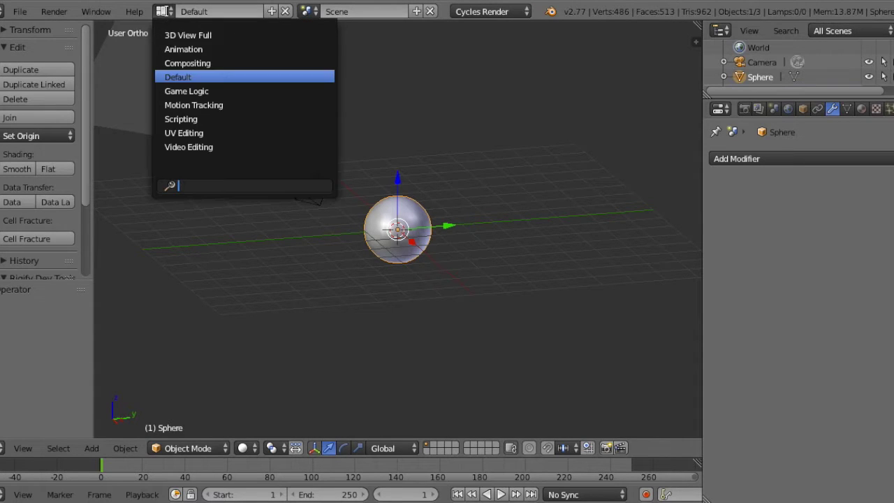
{"action": "left_click", "coordinate": [175, 62]}
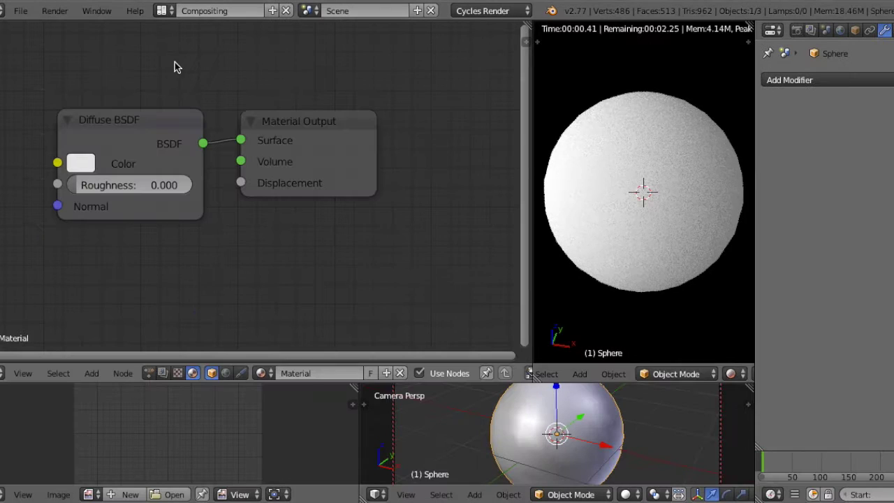
{"action": "key", "text": "shift+a"}
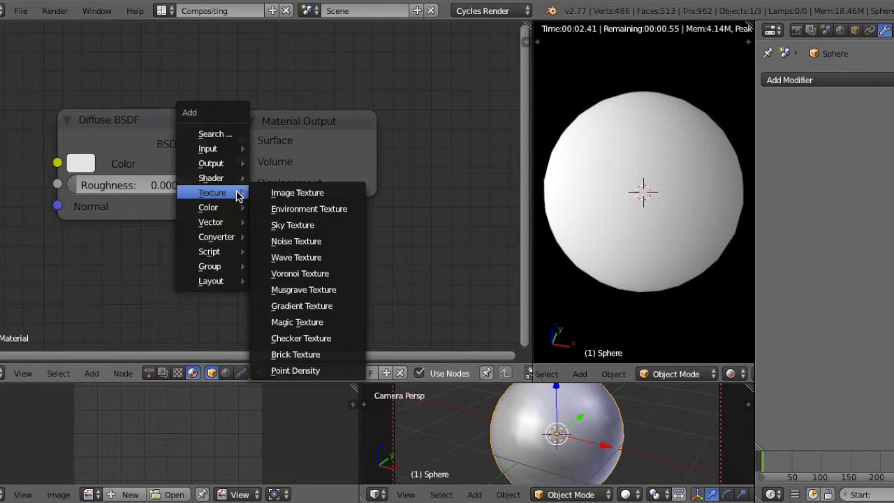
{"action": "mouse_move", "coordinate": [236, 206]}
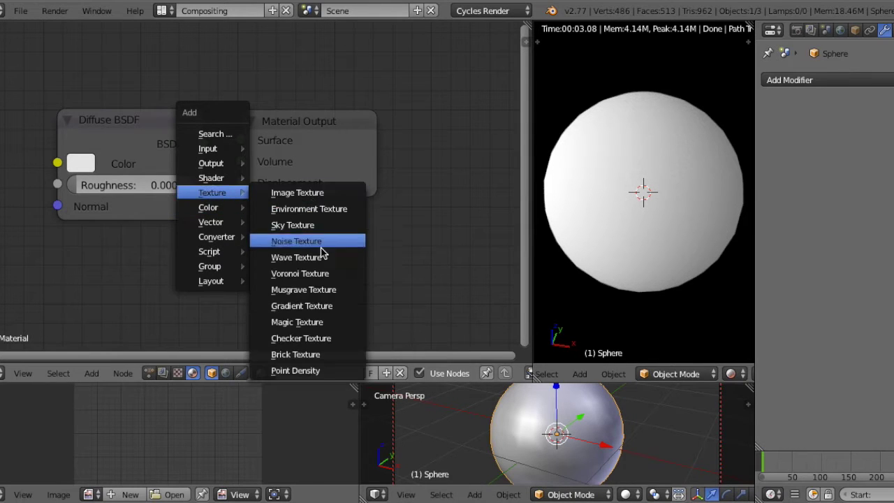
{"action": "left_click", "coordinate": [326, 294]}
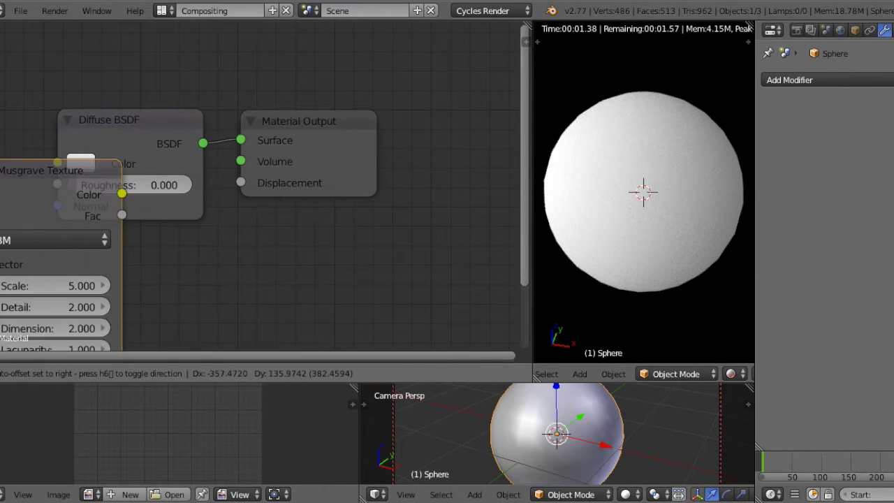
{"action": "left_click", "coordinate": [96, 191]}
Place the Musgrave node left of Diffuse BSDF and link its Color to the Diffuse Color
{"action": "scroll", "coordinate": [199, 220], "scroll_direction": "down", "scroll_amount": 3}
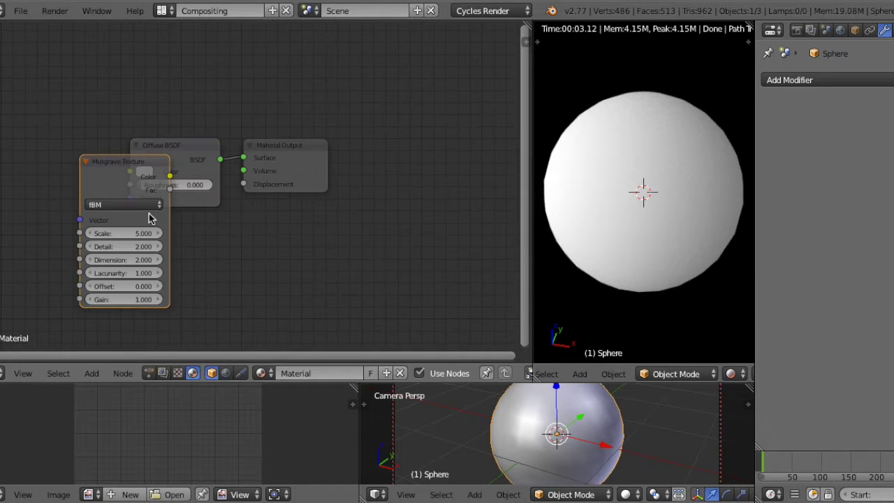
{"action": "left_click", "coordinate": [69, 181]}
{"action": "left_click_drag", "start_coordinate": [95, 174], "coordinate": [130, 172]}
{"action": "middle_click_drag", "start_coordinate": [130, 172], "coordinate": [183, 165]}
{"action": "mouse_move", "coordinate": [181, 223]}
{"action": "right_mouse_down", "text": "ctrl"}
{"action": "mouse_move", "coordinate": [258, 221]}
{"action": "mouse_move", "coordinate": [200, 258]}
{"action": "right_mouse_up", "text": "ctrl"}
{"action": "scroll", "coordinate": [240, 248], "scroll_direction": "up", "scroll_amount": 1}
{"action": "key", "text": "Home"}
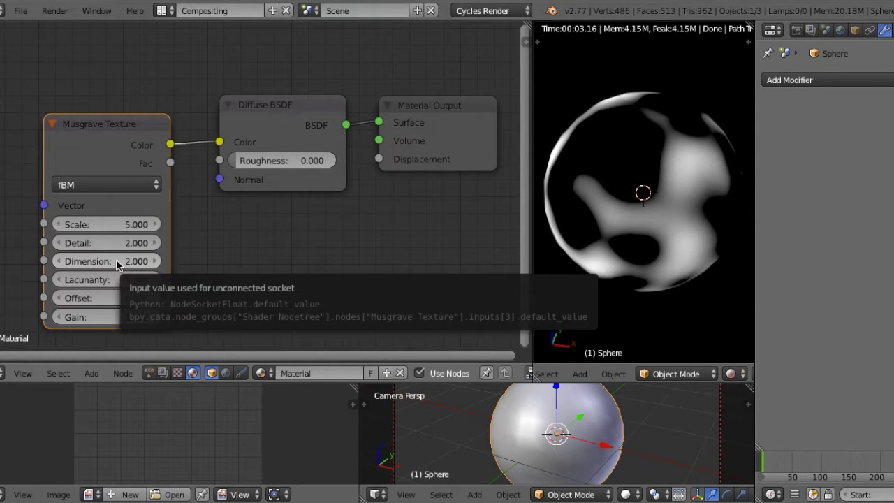
{"action": "left_click", "coordinate": [117, 260]}
Set the Musgrave Dimension to 0 and Detail to 10
{"action": "type", "text": "0"}
{"action": "key", "text": "Return"}
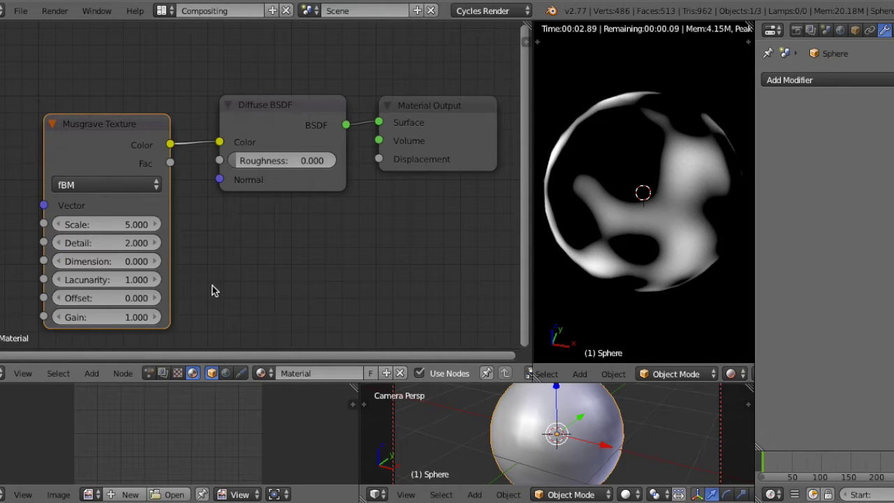
{"action": "left_click_drag", "start_coordinate": [98, 244], "coordinate": [477, 248]}
{"action": "left_click", "coordinate": [89, 242]}
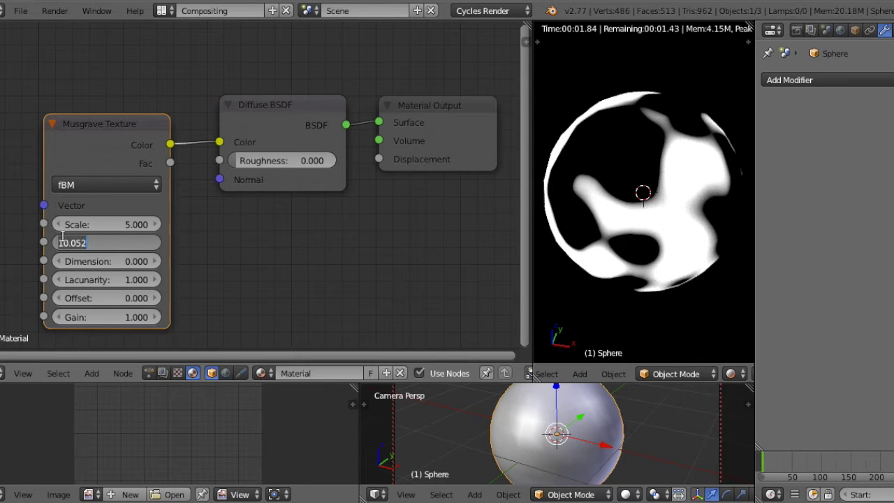
{"action": "type", "text": "10"}
{"action": "key", "text": "Return"}
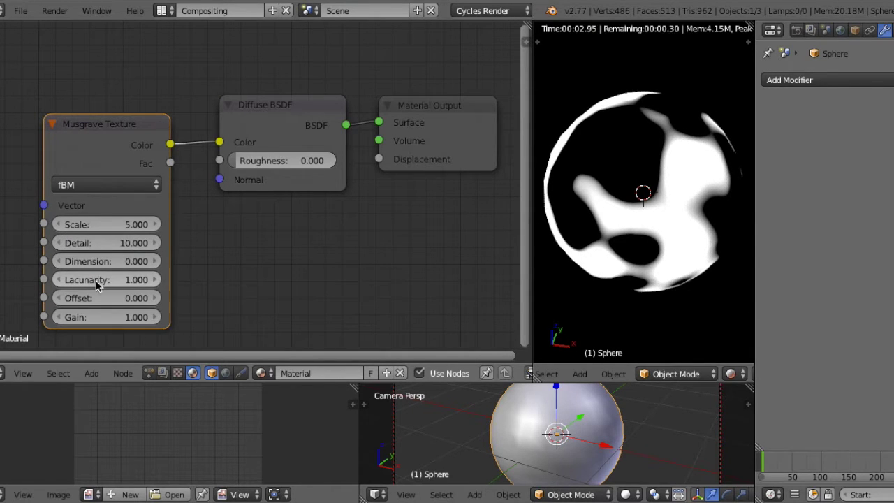
Step the Musgrave Lacunarity up to about 1.9
{"action": "left_click", "coordinate": [154, 279]}
{"action": "left_click", "coordinate": [154, 279]}
{"action": "left_click", "coordinate": [154, 279]}
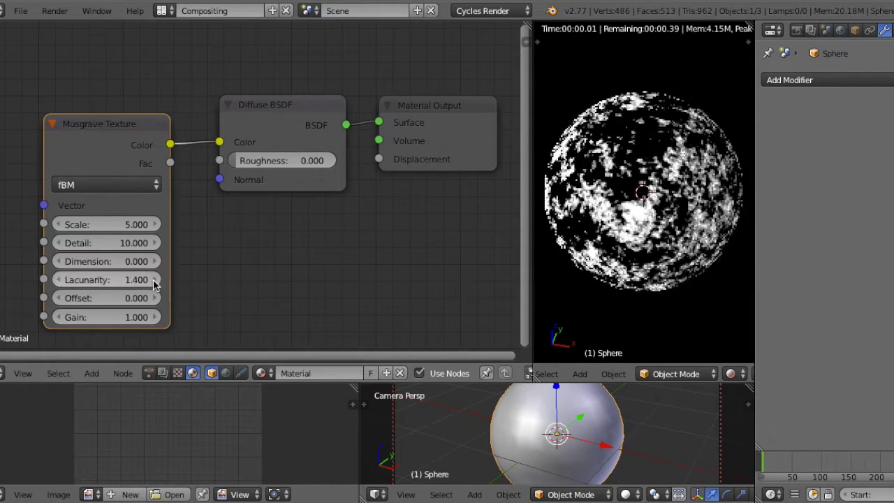
{"action": "left_click", "coordinate": [153, 280]}
{"action": "left_click", "coordinate": [153, 280]}
{"action": "left_click", "coordinate": [154, 280]}
{"action": "left_click", "coordinate": [154, 279]}
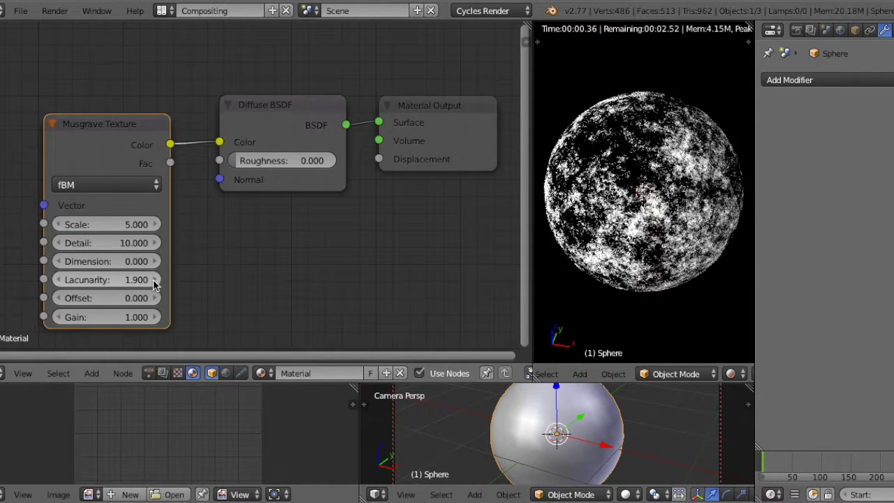
{"action": "left_click", "coordinate": [153, 279]}
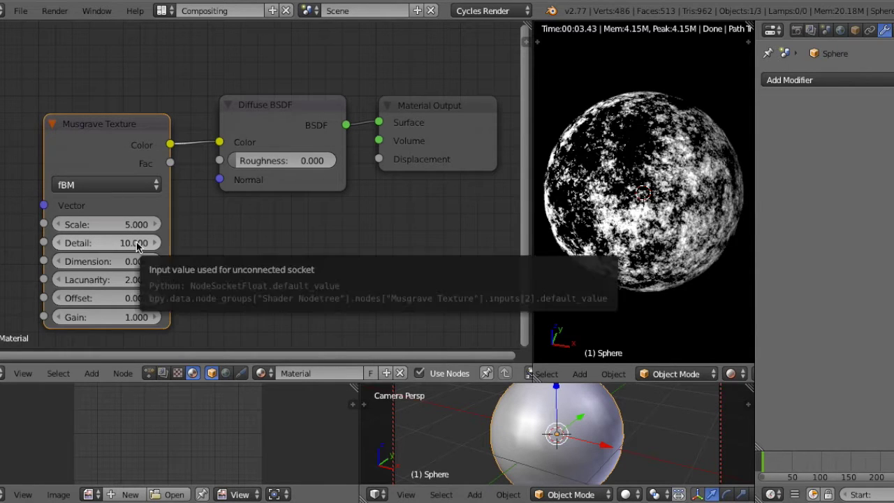
Drag the Musgrave Detail down to about 4.6, then up to 13.346
{"action": "mouse_move", "coordinate": [136, 245]}
{"action": "left_mouse_down"}
{"action": "mouse_move", "coordinate": [149, 244]}
{"action": "mouse_move", "coordinate": [46, 255]}
{"action": "mouse_move", "coordinate": [159, 244]}
{"action": "mouse_move", "coordinate": [40, 259]}
{"action": "mouse_move", "coordinate": [151, 244]}
{"action": "mouse_move", "coordinate": [137, 245]}
{"action": "left_mouse_up"}
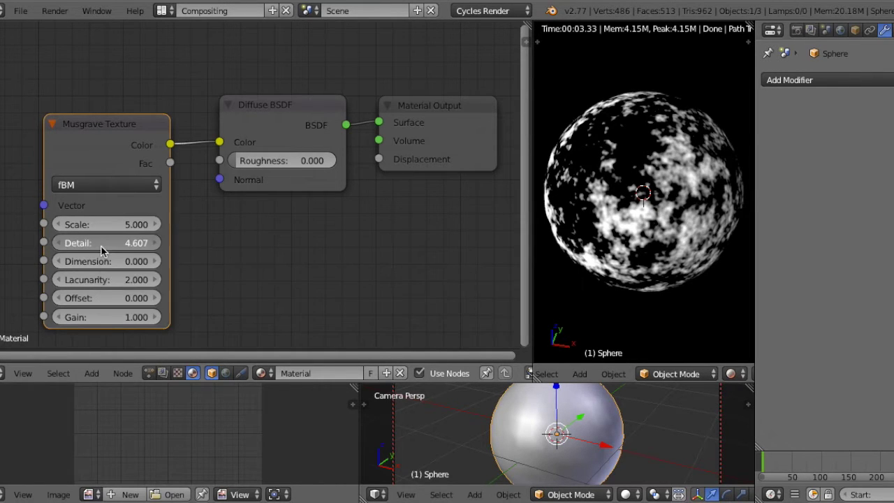
{"action": "left_click_drag", "start_coordinate": [101, 245], "coordinate": [222, 245]}
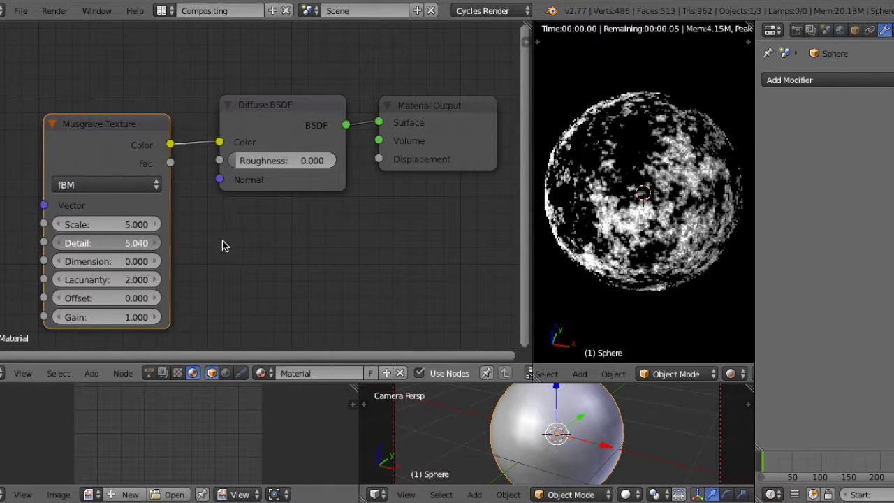
{"action": "left_click_drag", "start_coordinate": [280, 241], "coordinate": [392, 241]}
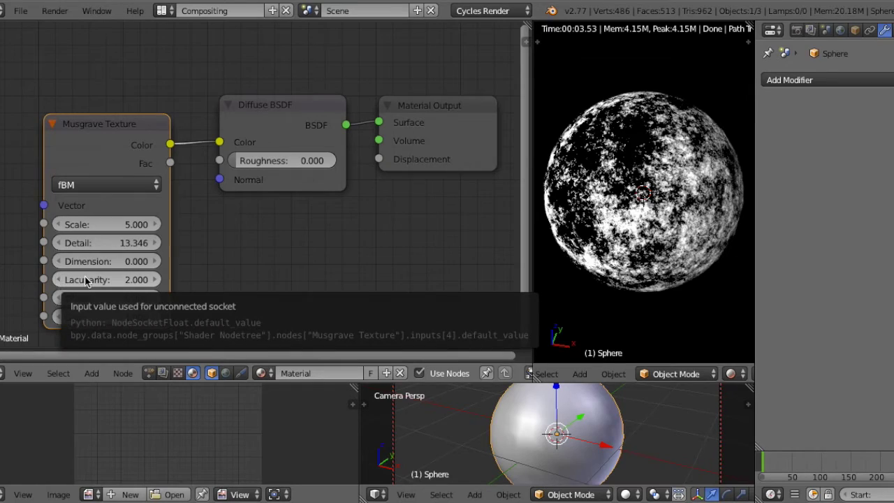
Lower the Musgrave Lacunarity step by step to 1.0
{"action": "left_click", "coordinate": [59, 280]}
{"action": "left_click", "coordinate": [59, 281]}
{"action": "left_click", "coordinate": [58, 281]}
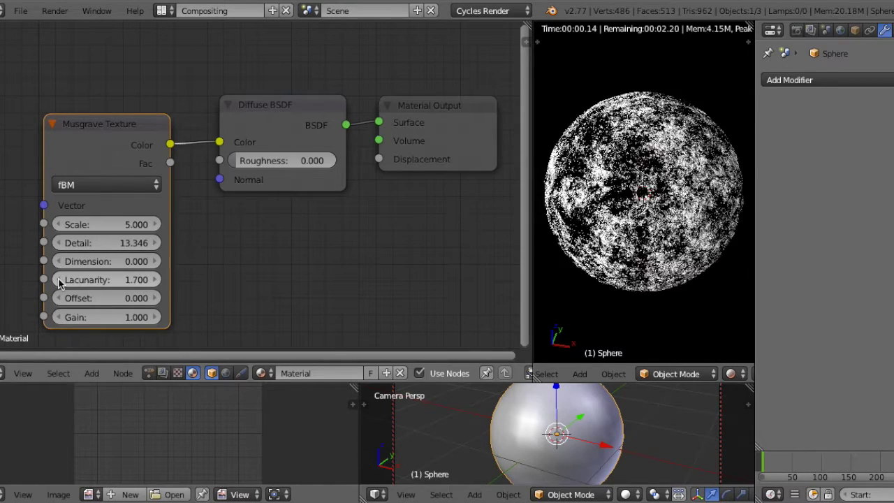
{"action": "left_click", "coordinate": [59, 280]}
{"action": "left_click", "coordinate": [59, 281]}
{"action": "left_click", "coordinate": [58, 280]}
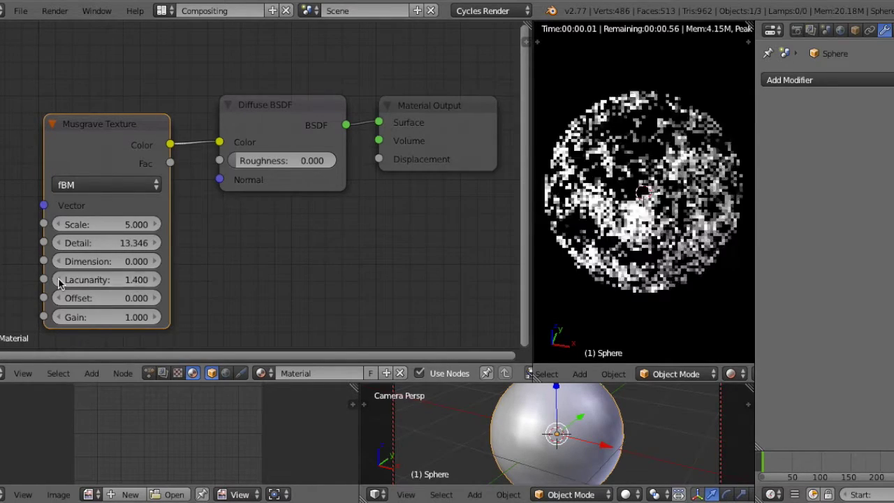
{"action": "left_click", "coordinate": [58, 280]}
{"action": "left_click", "coordinate": [59, 281]}
{"action": "left_click", "coordinate": [59, 281]}
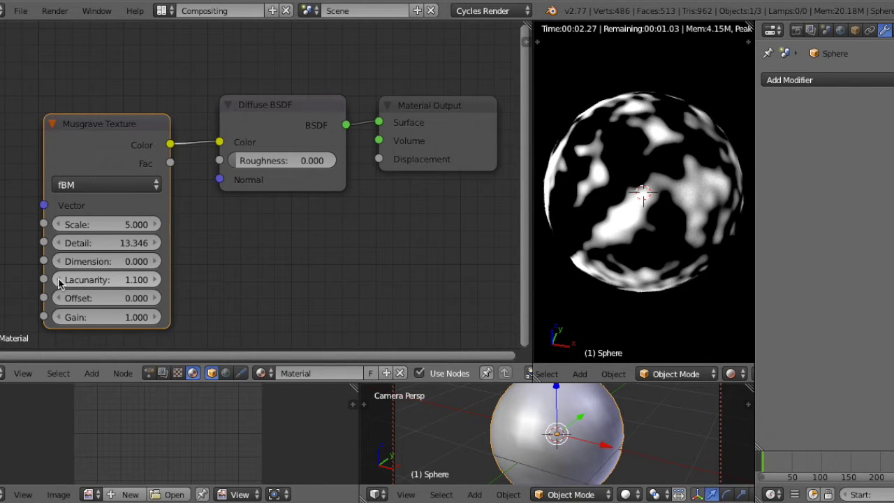
{"action": "left_click", "coordinate": [58, 280]}
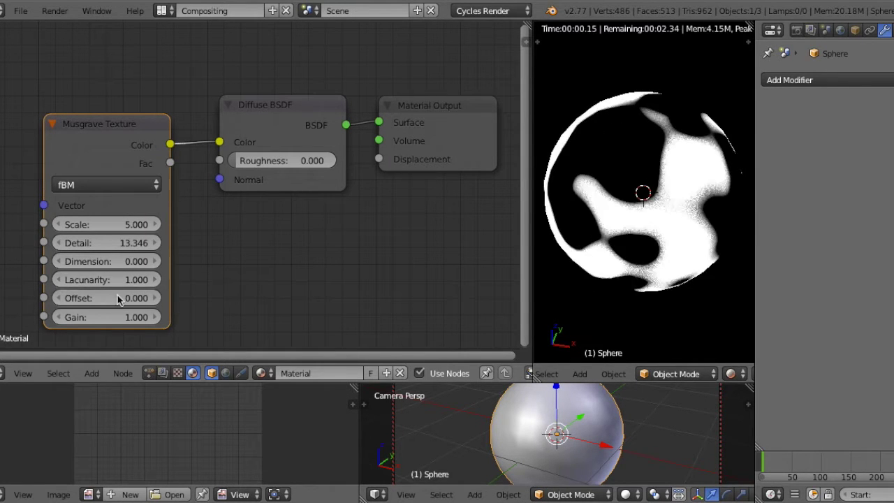
Raise the Musgrave Lacunarity back up to 2.0
{"action": "left_click", "coordinate": [155, 280]}
{"action": "left_click", "coordinate": [155, 280]}
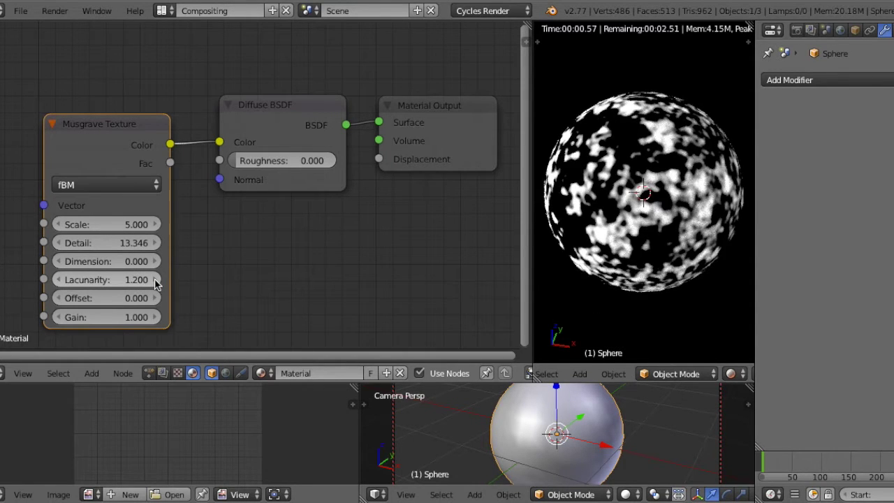
{"action": "left_click", "coordinate": [155, 280]}
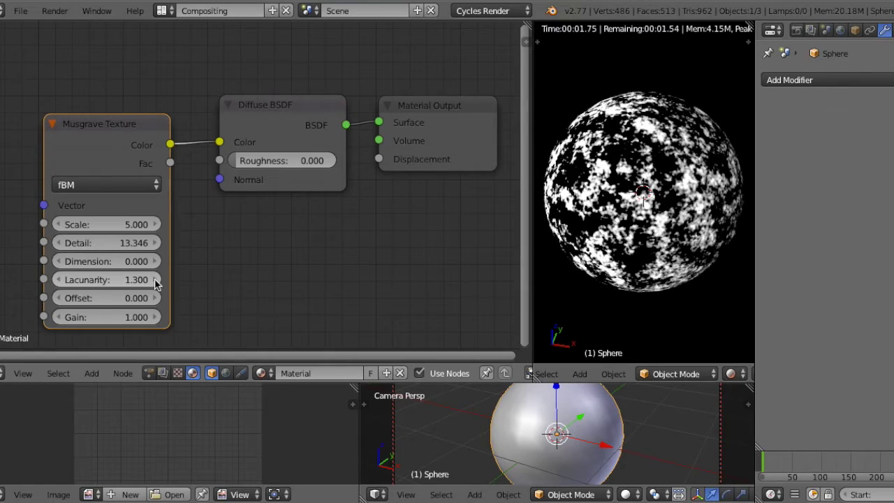
{"action": "left_click", "coordinate": [155, 280]}
{"action": "left_click", "coordinate": [155, 280]}
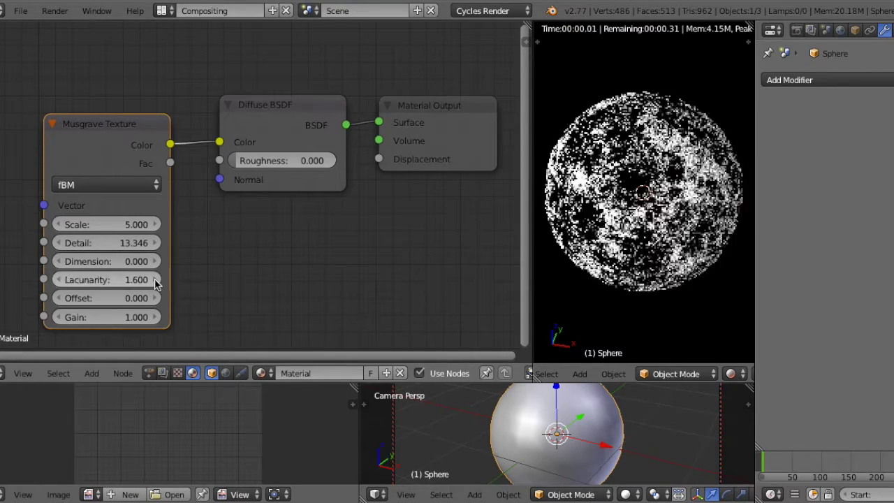
{"action": "left_click", "coordinate": [155, 280]}
{"action": "left_click", "coordinate": [155, 281]}
{"action": "left_click", "coordinate": [155, 281]}
{"action": "left_click", "coordinate": [155, 280]}
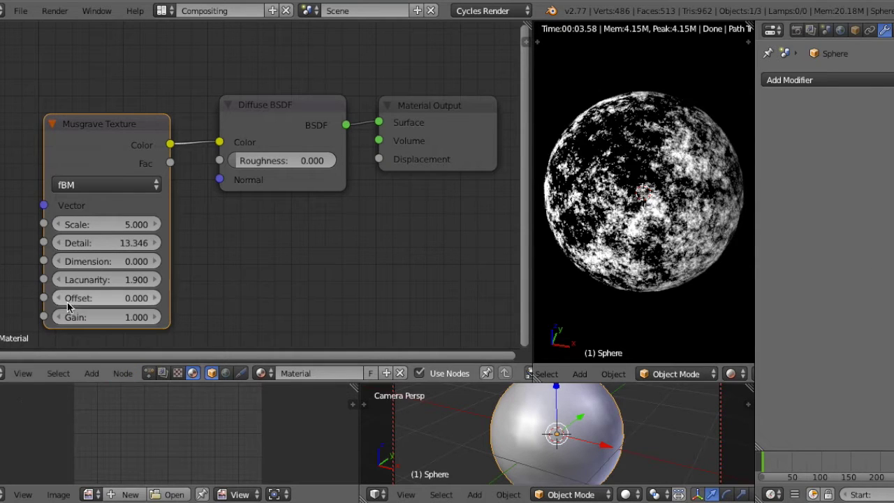
{"action": "left_click", "coordinate": [157, 279]}
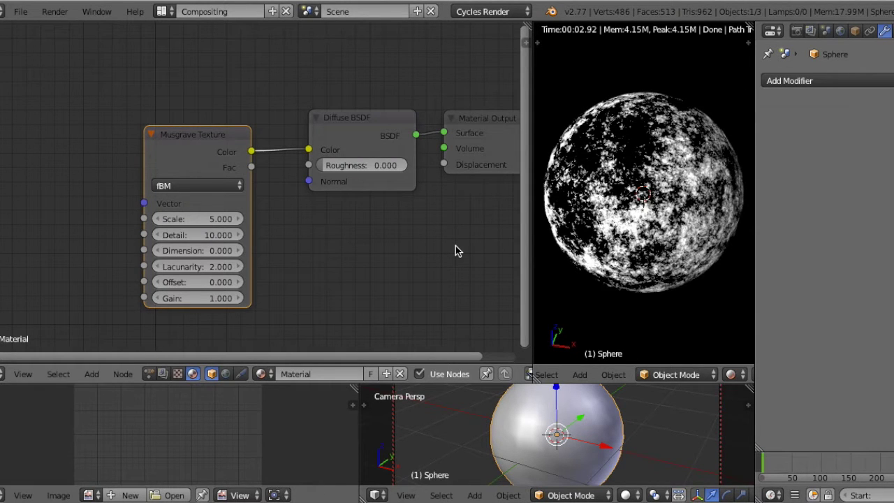
Add a Noise Texture left of Musgrave and feed its Color into Musgrave's Vector input
{"action": "key", "text": "shift+a"}
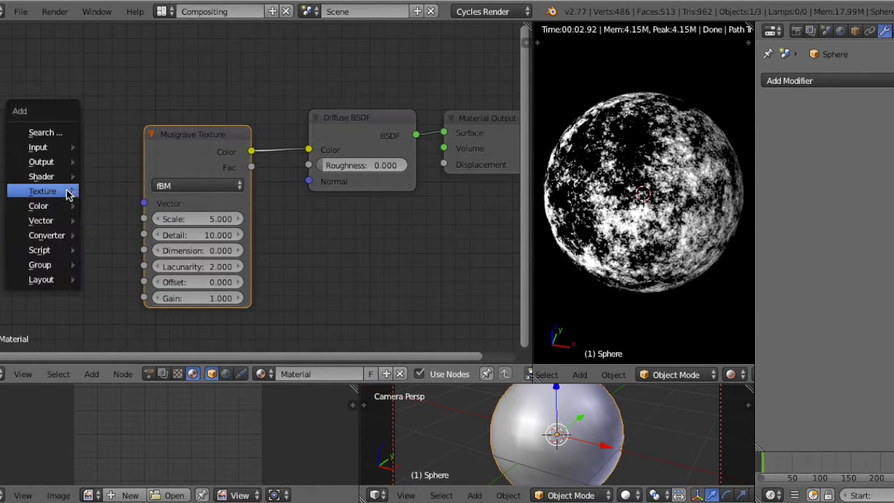
{"action": "mouse_move", "coordinate": [72, 191]}
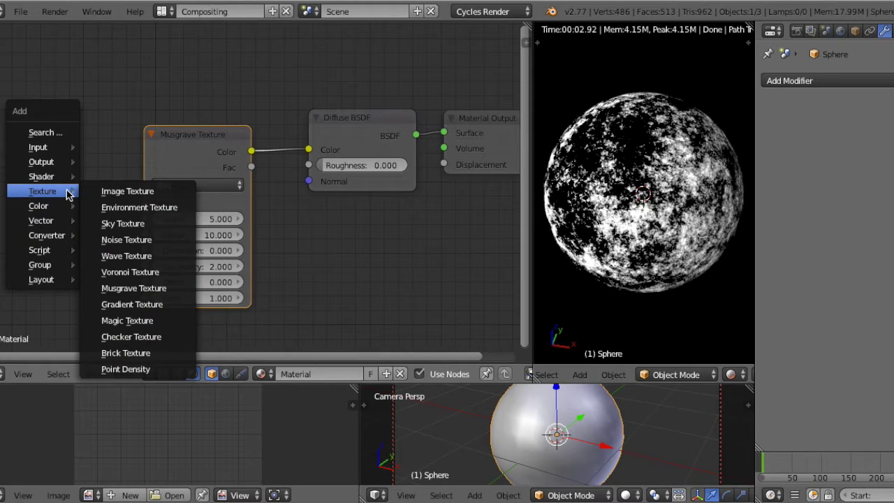
{"action": "left_click", "coordinate": [157, 242]}
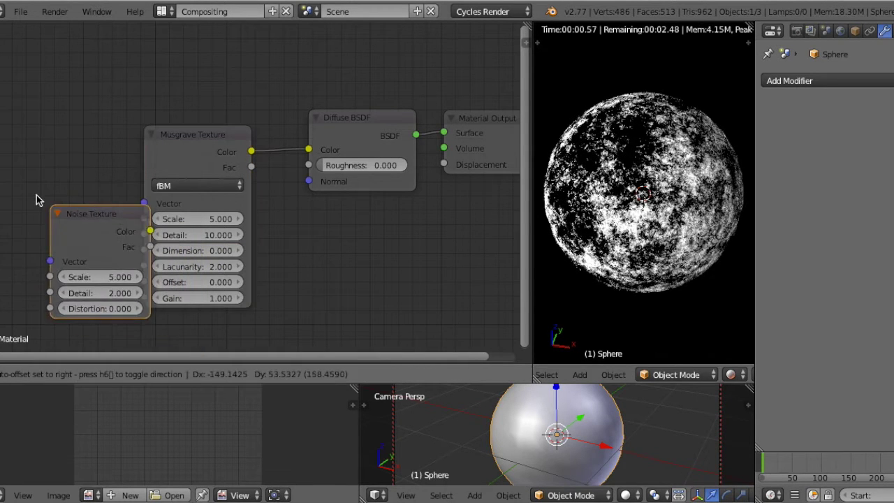
{"action": "left_click", "coordinate": [3, 159]}
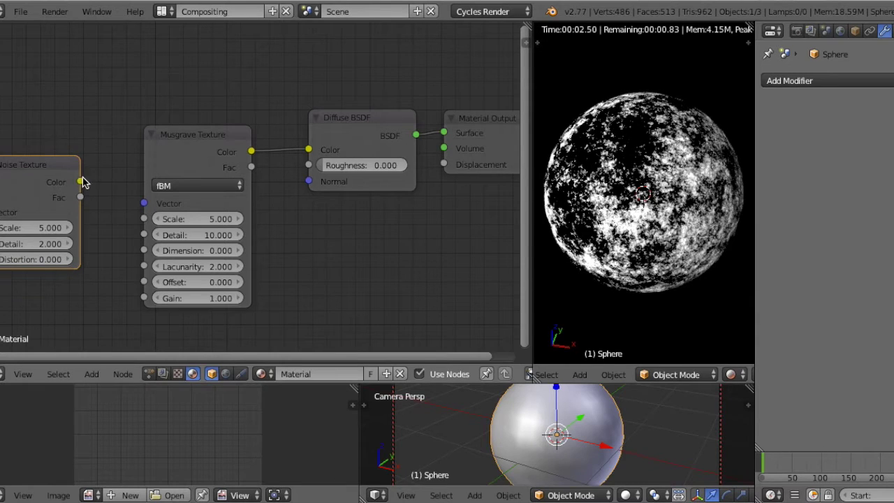
{"action": "left_click_drag", "start_coordinate": [81, 182], "coordinate": [145, 203]}
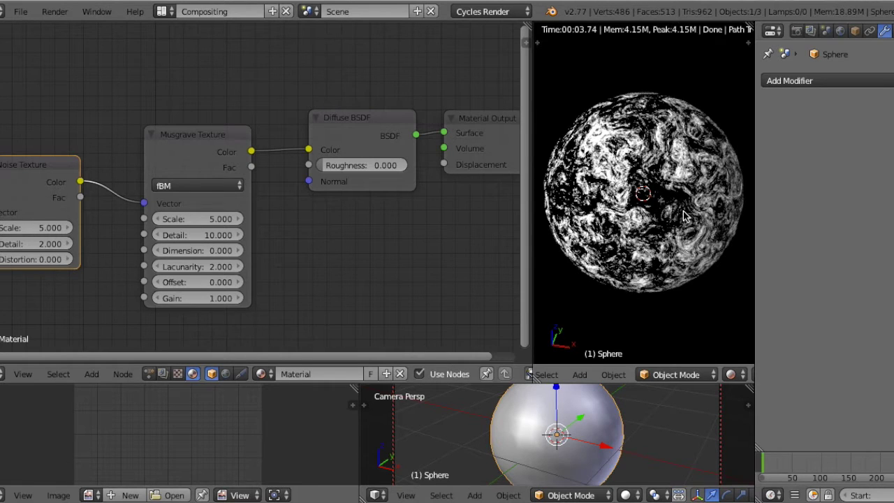
{"action": "scroll", "coordinate": [392, 238], "scroll_direction": "down", "scroll_amount": 2}
Lower the Noise Texture Scale a few steps and fine-tune it
{"action": "scroll", "coordinate": [383, 241], "scroll_direction": "left", "scroll_amount": 2, "text": "ctrl"}
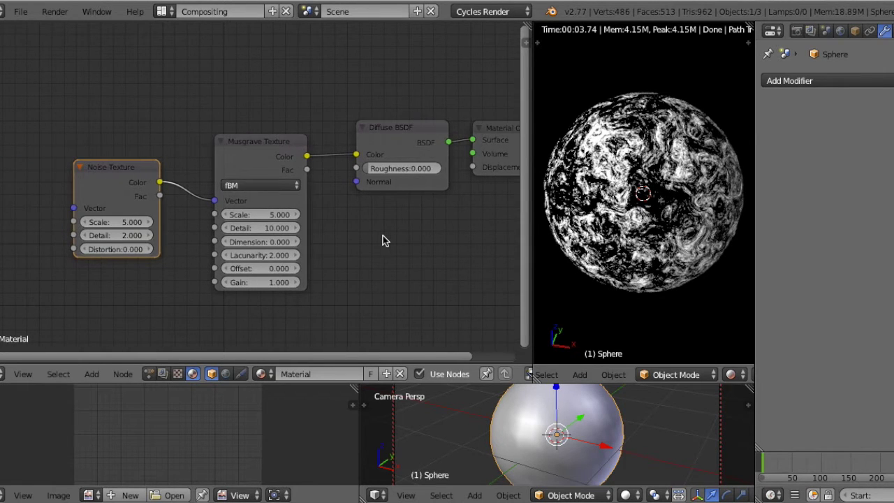
{"action": "scroll", "coordinate": [150, 233], "scroll_direction": "up", "scroll_amount": 2}
{"action": "scroll", "coordinate": [55, 260], "scroll_direction": "left", "scroll_amount": 2, "text": "ctrl"}
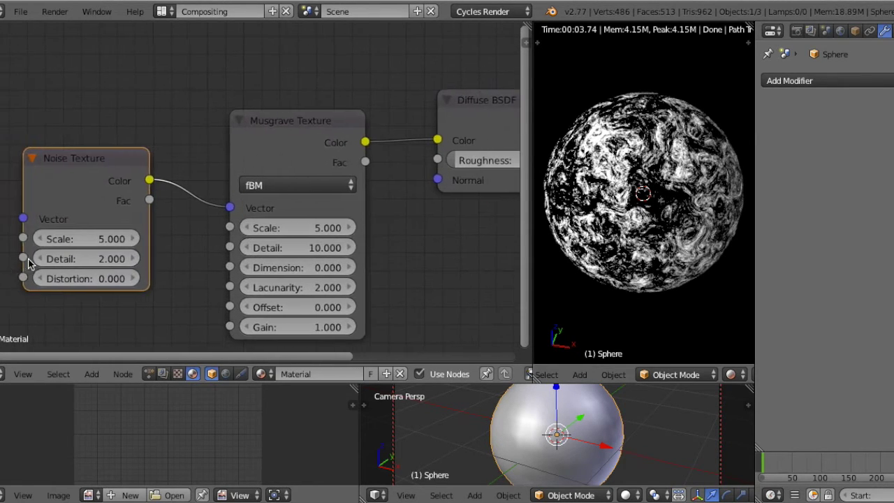
{"action": "left_click", "coordinate": [76, 240]}
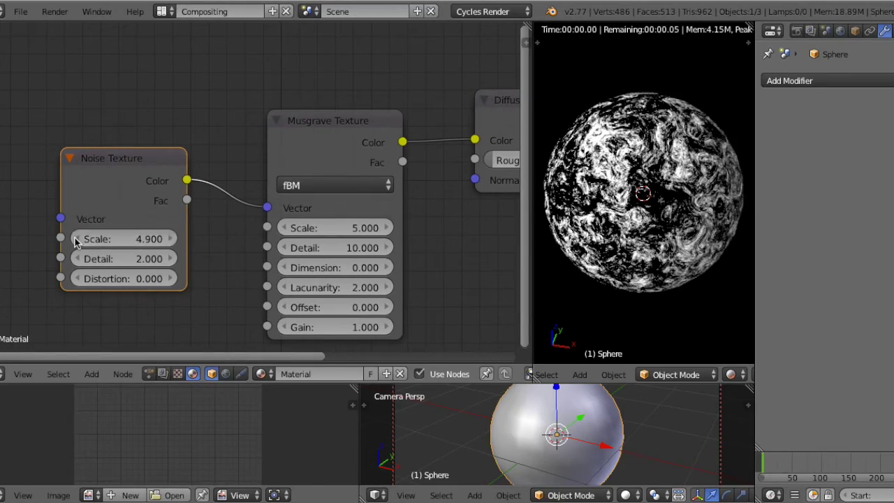
{"action": "left_click", "coordinate": [76, 240]}
{"action": "left_click", "coordinate": [76, 240]}
{"action": "left_click", "coordinate": [76, 240]}
{"action": "left_click", "coordinate": [75, 239]}
{"action": "left_click", "coordinate": [76, 239]}
{"action": "mouse_move", "coordinate": [120, 240]}
{"action": "left_mouse_down"}
{"action": "mouse_move", "coordinate": [132, 239]}
{"action": "mouse_move", "coordinate": [124, 239]}
{"action": "left_mouse_up"}
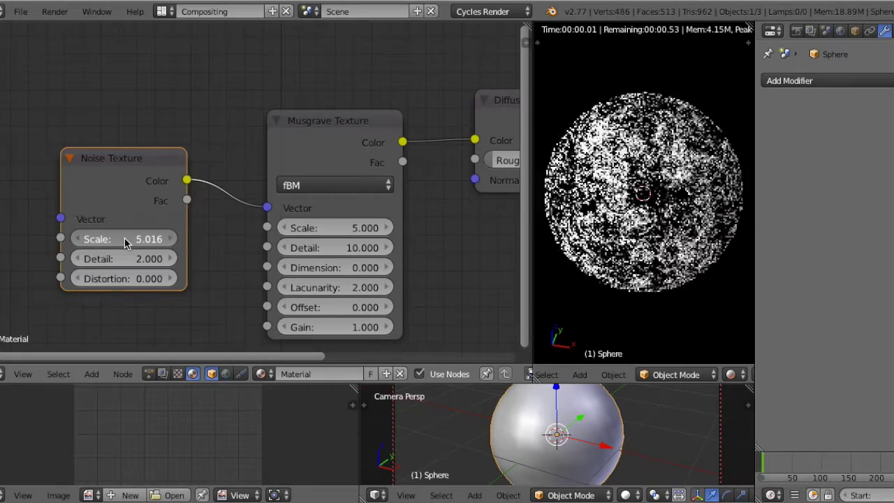
Try raising Noise Distortion, reset it to 0, then drag Scale down to 1.520
{"action": "mouse_move", "coordinate": [124, 279]}
{"action": "left_mouse_down"}
{"action": "mouse_move", "coordinate": [195, 279]}
{"action": "mouse_move", "coordinate": [120, 280]}
{"action": "left_mouse_up"}
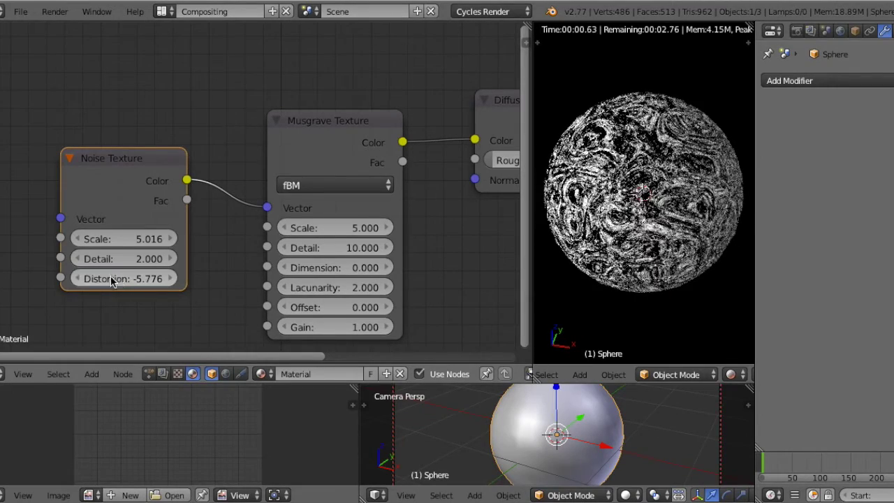
{"action": "left_click", "coordinate": [122, 279]}
{"action": "type", "text": "0"}
{"action": "key", "text": "Return"}
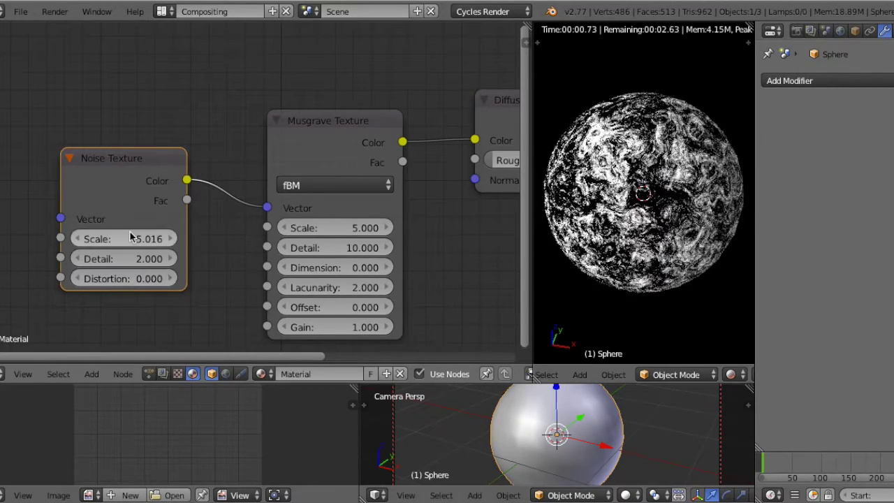
{"action": "left_click_drag", "start_coordinate": [113, 239], "coordinate": [80, 239]}
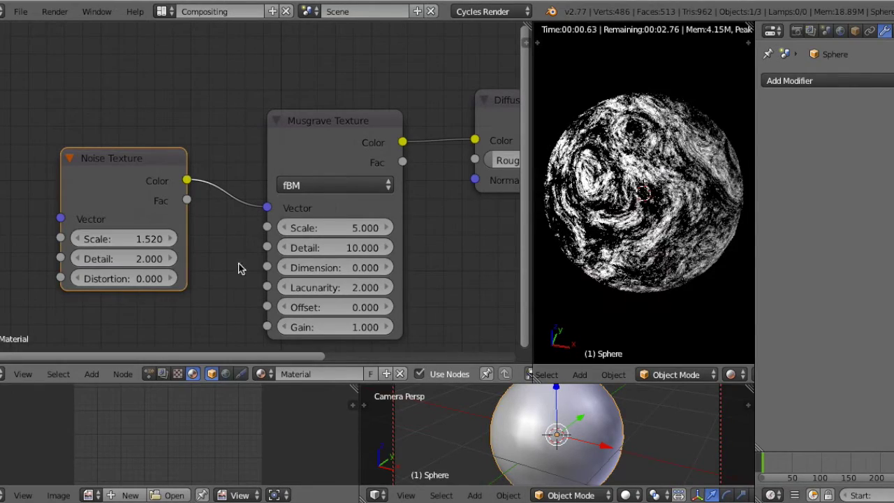
{"action": "scroll", "coordinate": [375, 203], "scroll_direction": "right", "scroll_amount": 6, "text": "ctrl"}
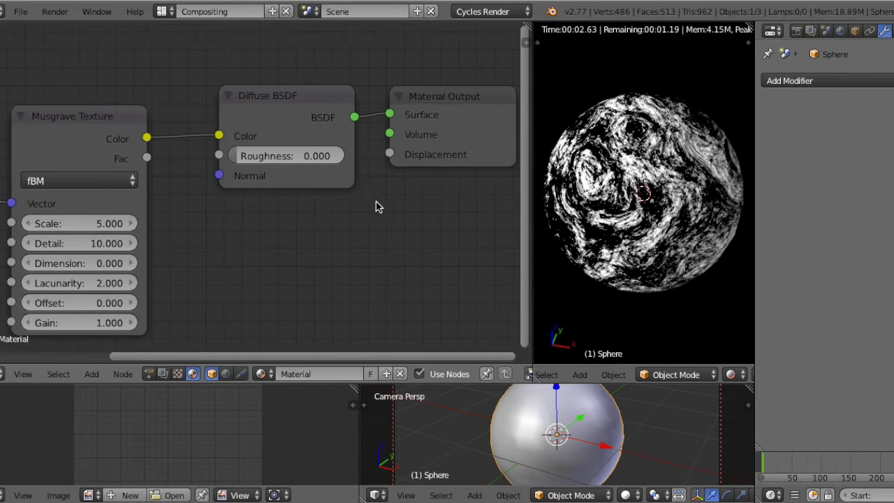
Add a ColorRamp node and insert it between Musgrave and Diffuse BSDF
{"action": "key", "text": "shift+a"}
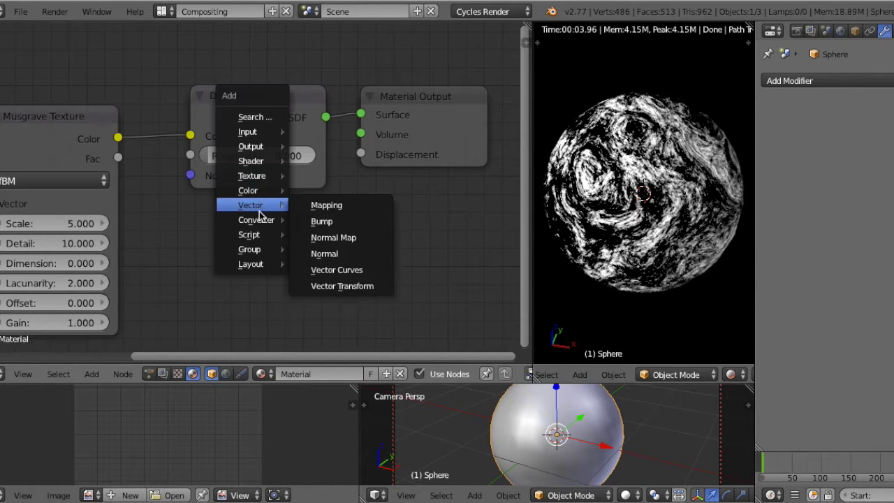
{"action": "mouse_move", "coordinate": [260, 221]}
{"action": "left_click", "coordinate": [323, 237]}
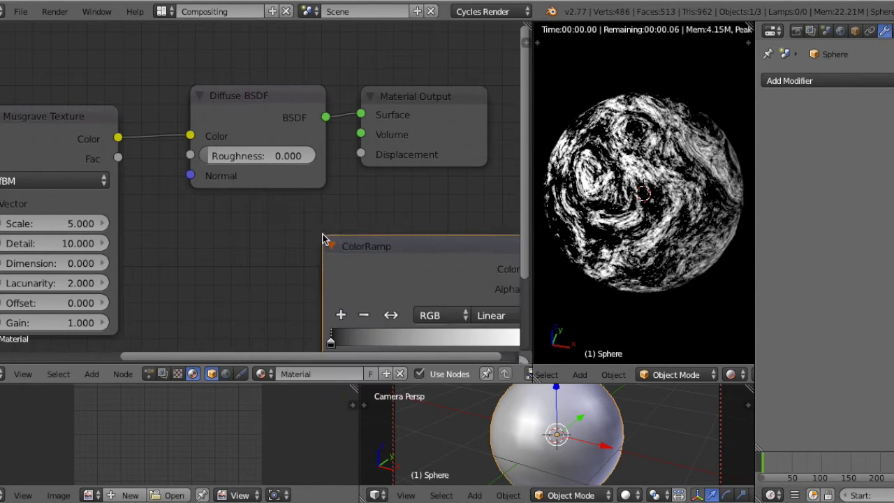
{"action": "left_click", "coordinate": [168, 82]}
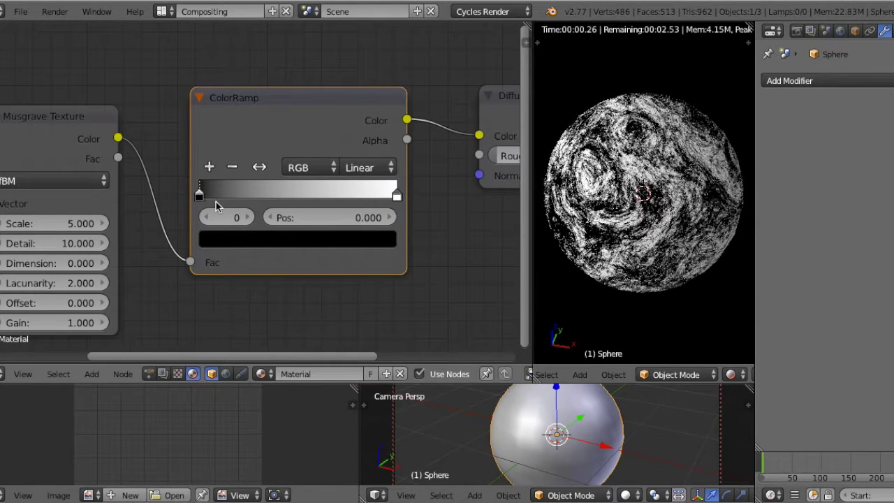
Set the ColorRamp's dark stop to a deep blue
{"action": "left_click", "coordinate": [243, 240]}
{"action": "left_click", "coordinate": [358, 287]}
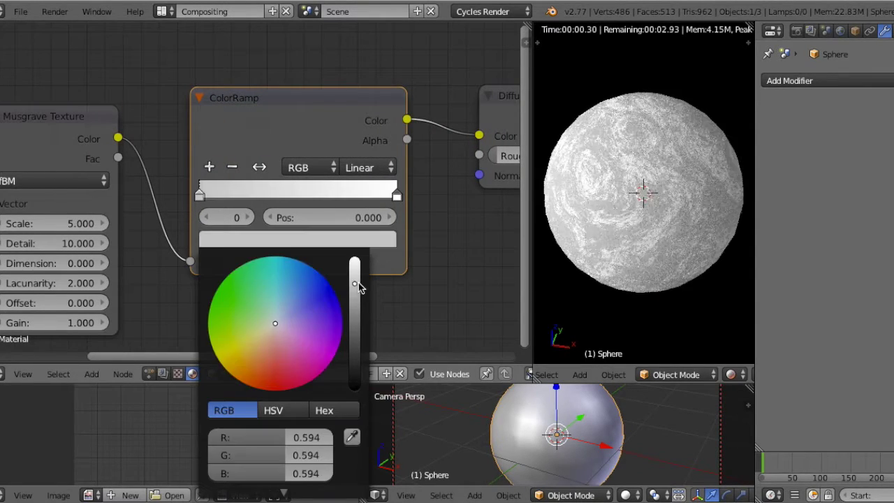
{"action": "left_click_drag", "start_coordinate": [312, 299], "coordinate": [328, 292]}
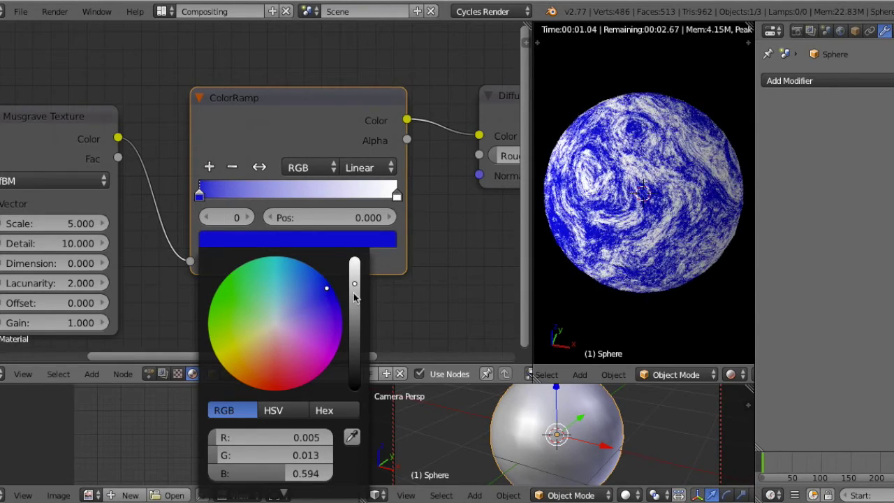
{"action": "left_click", "coordinate": [355, 306]}
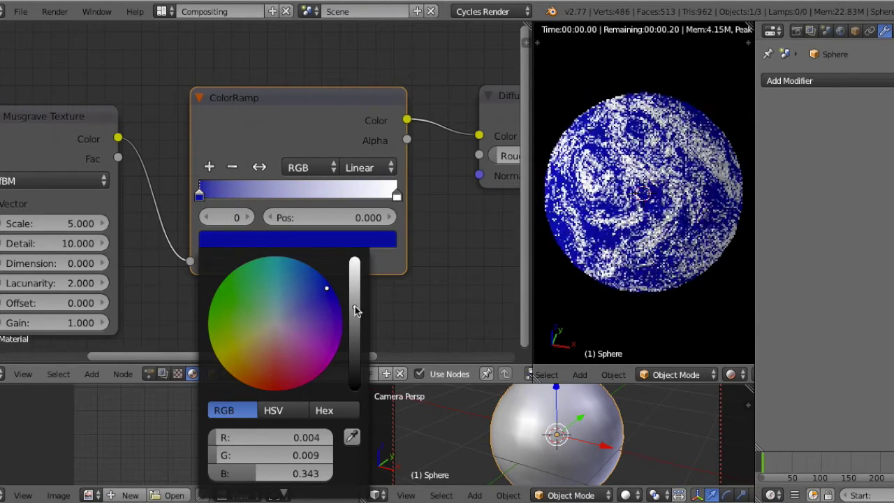
{"action": "left_click", "coordinate": [313, 292]}
{"action": "left_click", "coordinate": [315, 292]}
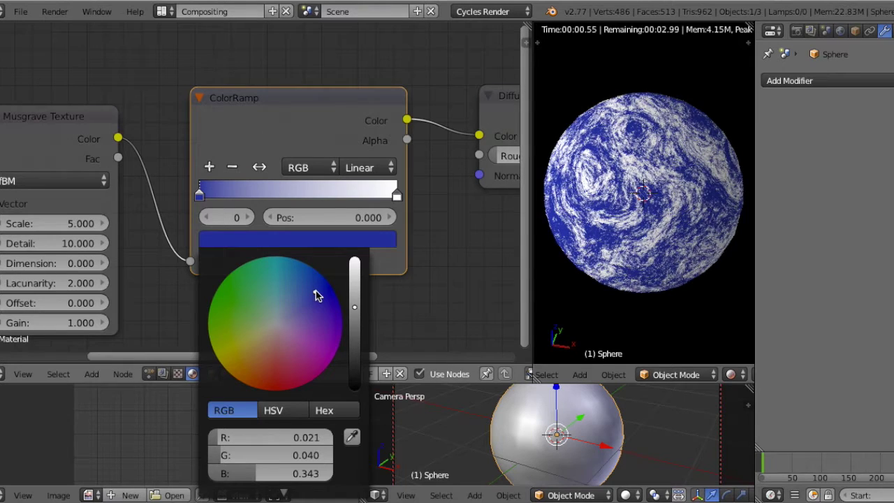
{"action": "left_click_drag", "start_coordinate": [355, 310], "coordinate": [355, 301]}
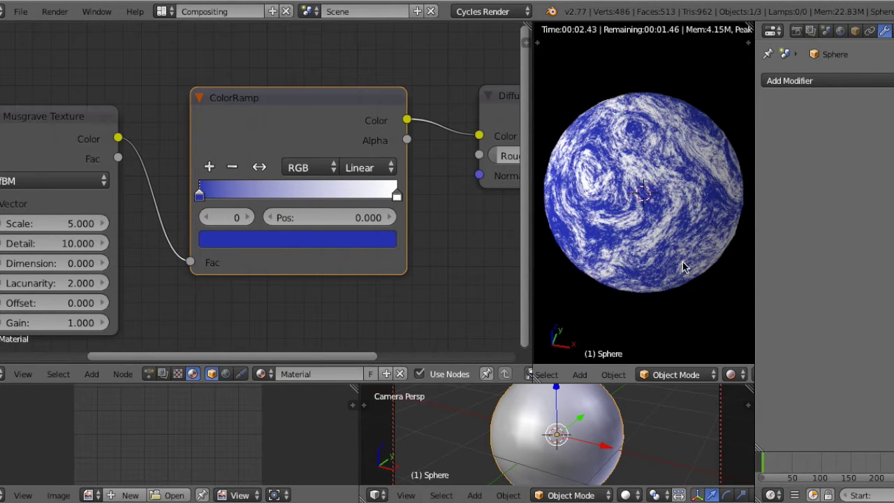
Link Musgrave Color straight to Diffuse BSDF Color and delete the ColorRamp
{"action": "scroll", "coordinate": [215, 247], "scroll_direction": "down", "scroll_amount": 2}
{"action": "scroll", "coordinate": [210, 230], "scroll_direction": "down", "scroll_amount": 1}
{"action": "left_click_drag", "start_coordinate": [171, 157], "coordinate": [387, 156]}
{"action": "key", "text": "x"}
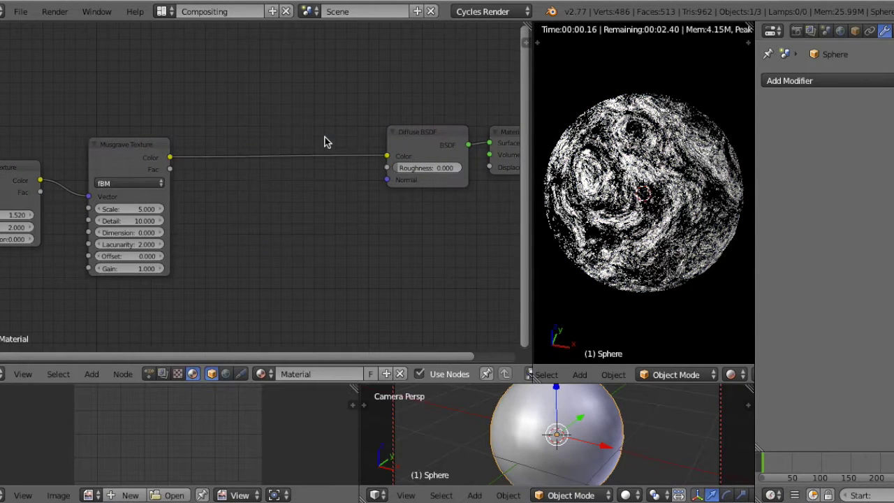
Move the Musgrave node right and delete the Noise Texture node
{"action": "middle_click_drag", "start_coordinate": [104, 196], "coordinate": [162, 196]}
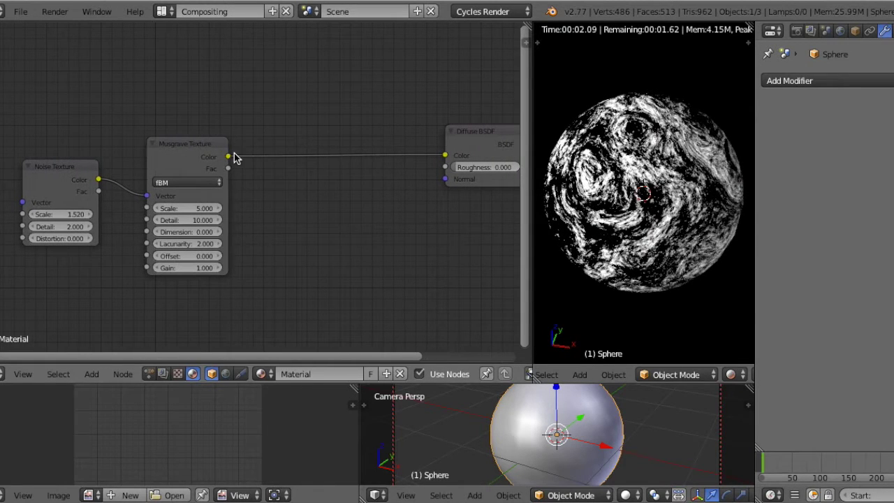
{"action": "left_click_drag", "start_coordinate": [205, 149], "coordinate": [365, 155]}
{"action": "left_click", "coordinate": [80, 171]}
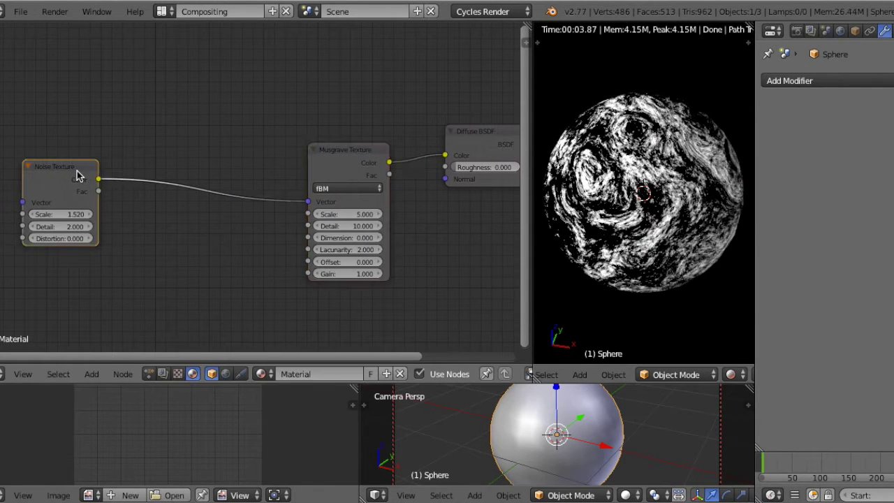
{"action": "key", "text": "x"}
{"action": "key", "text": "shift+a"}
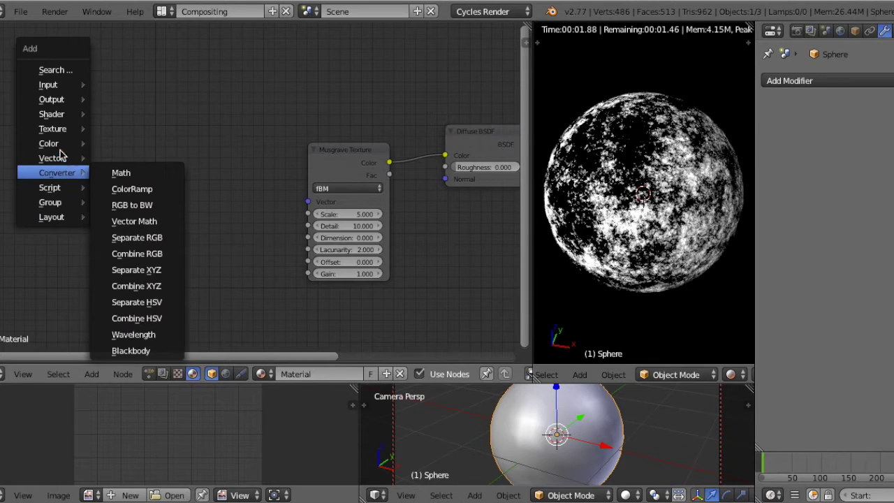
Add a Wave Texture left of Musgrave and connect its Color to Musgrave's Vector input
{"action": "mouse_move", "coordinate": [60, 130]}
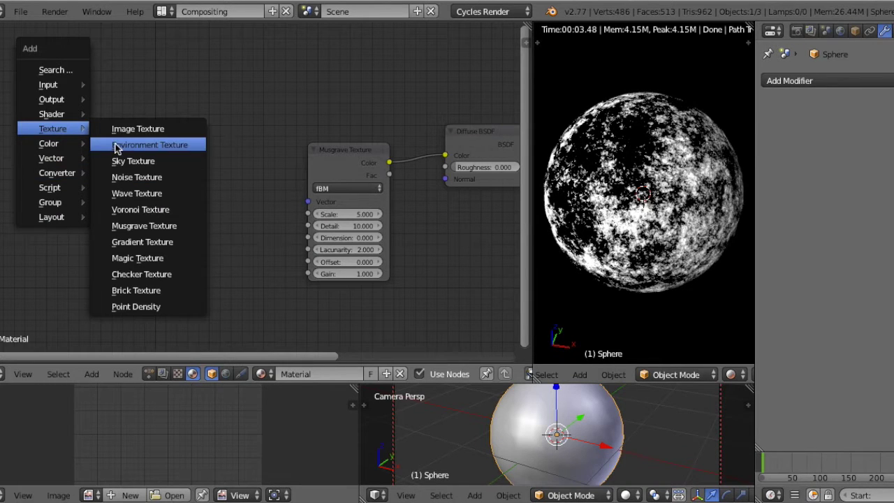
{"action": "left_click", "coordinate": [135, 195]}
{"action": "left_click", "coordinate": [166, 173]}
{"action": "left_click_drag", "start_coordinate": [247, 189], "coordinate": [309, 202]}
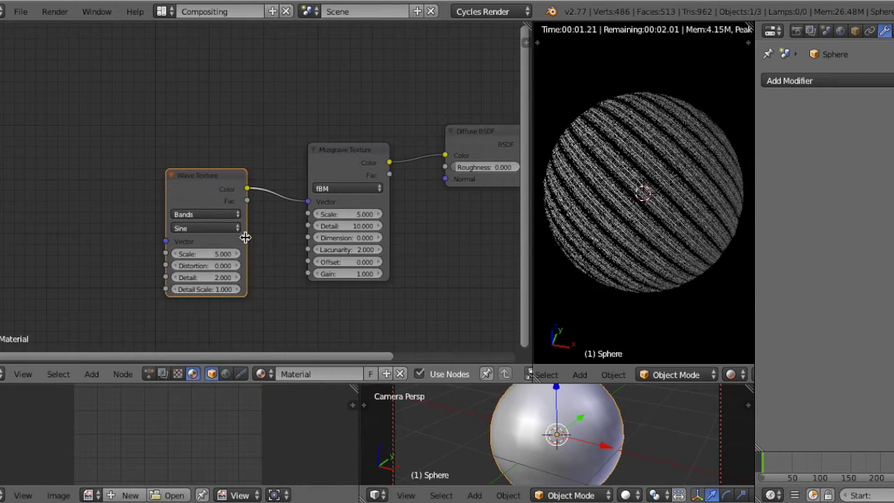
{"action": "left_click_drag", "start_coordinate": [207, 293], "coordinate": [239, 234], "text": "alt"}
{"action": "left_click_drag", "start_coordinate": [276, 134], "coordinate": [309, 203]}
{"action": "left_click_drag", "start_coordinate": [236, 126], "coordinate": [239, 148]}
{"action": "middle_click_drag", "start_coordinate": [98, 208], "coordinate": [137, 216], "text": "ctrl"}
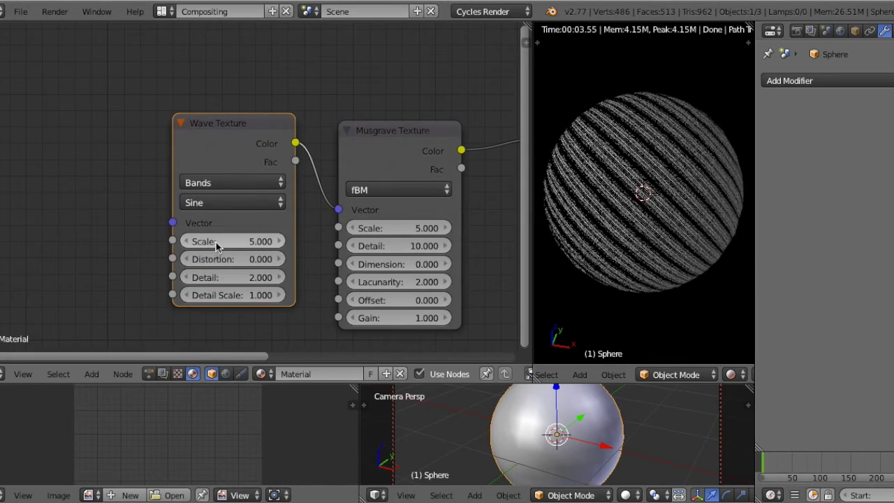
Set the Wave Texture Scale to 0.976 and Distortion to 42.609
{"action": "left_click_drag", "start_coordinate": [222, 243], "coordinate": [188, 244]}
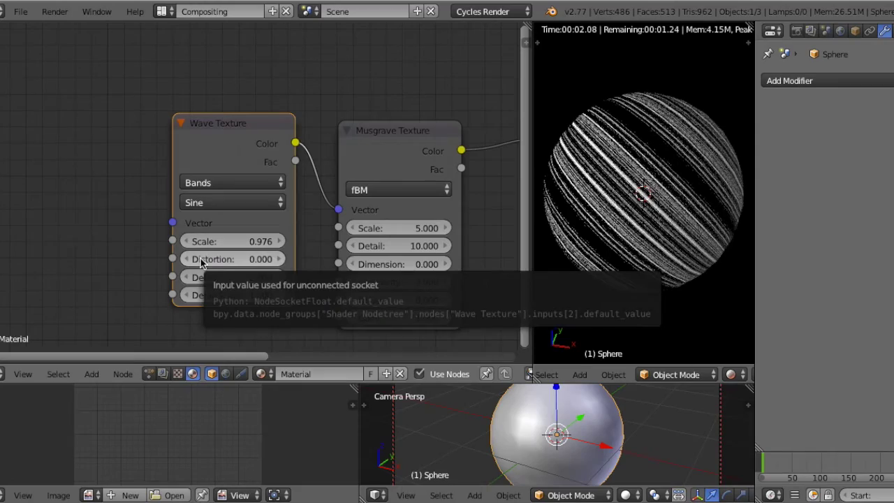
{"action": "left_click_drag", "start_coordinate": [217, 267], "coordinate": [302, 272]}
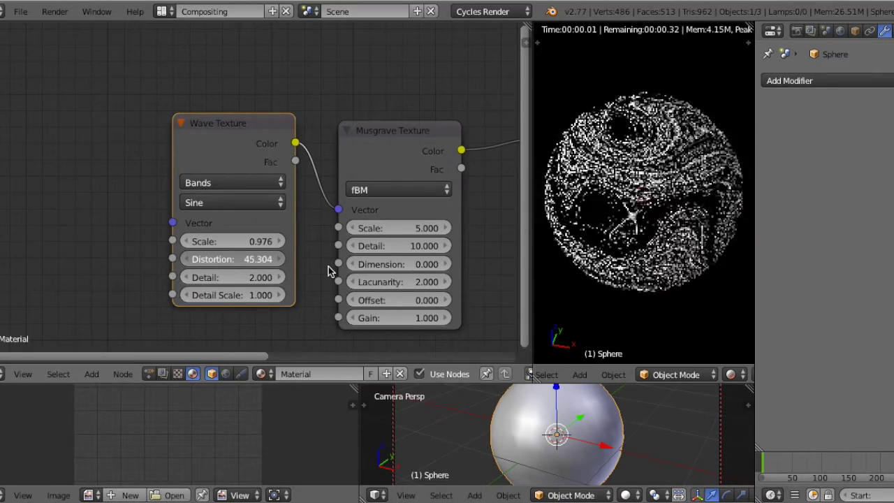
{"action": "mouse_move", "coordinate": [329, 267]}
{"action": "left_mouse_down"}
{"action": "mouse_move", "coordinate": [275, 268]}
{"action": "mouse_move", "coordinate": [321, 268]}
{"action": "left_mouse_up"}
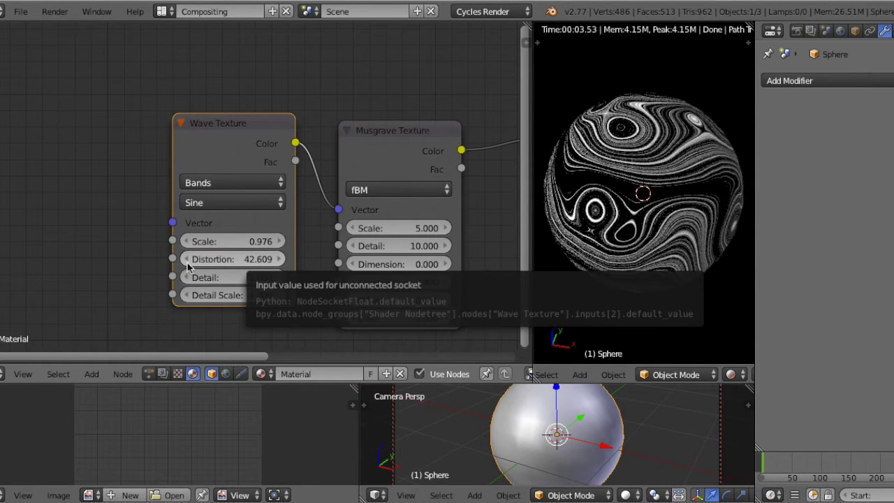
{"action": "left_click_drag", "start_coordinate": [230, 154], "coordinate": [197, 158]}
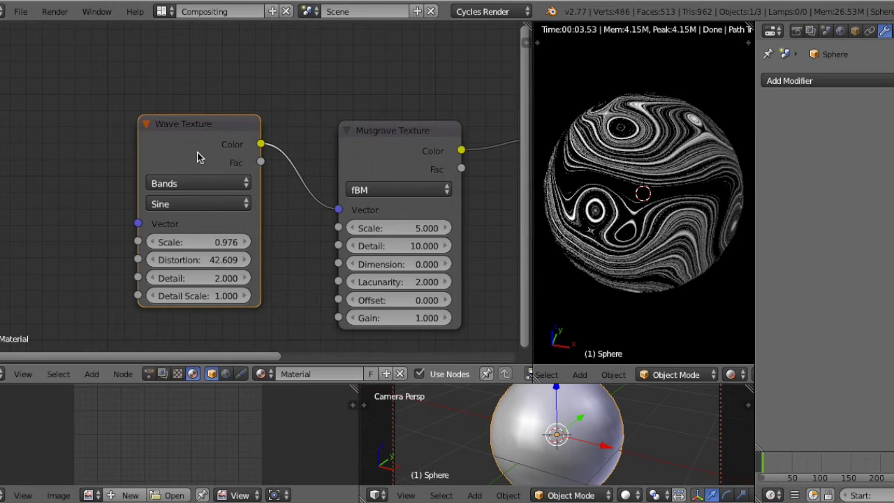
Replace the Wave Texture with a Magic Texture feeding Musgrave's Vector input
{"action": "key", "text": "x"}
{"action": "key", "text": "shift+a"}
{"action": "mouse_move", "coordinate": [199, 155]}
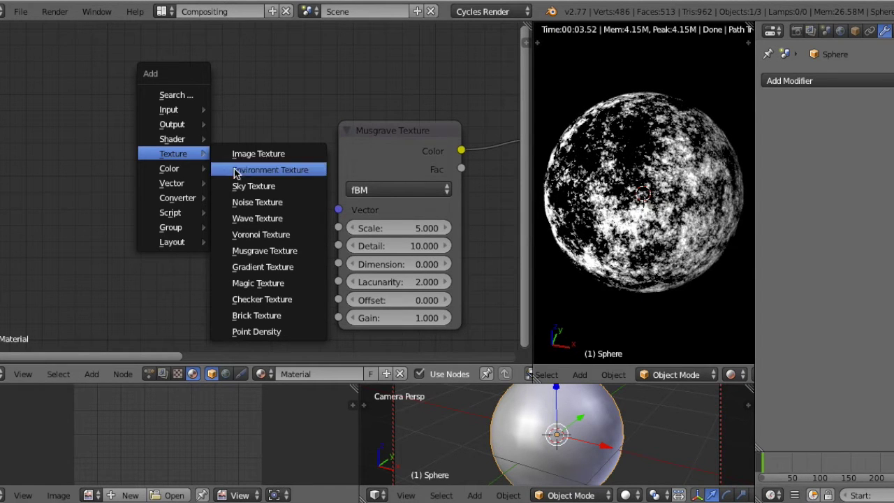
{"action": "left_click", "coordinate": [269, 282]}
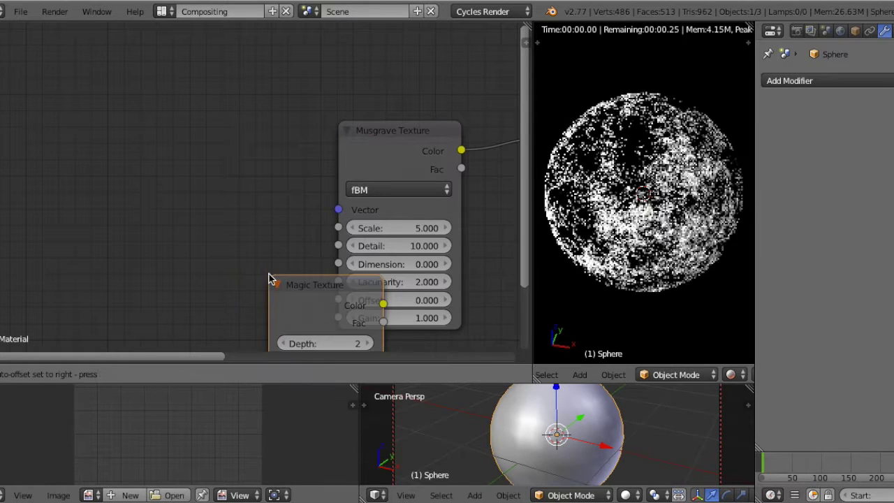
{"action": "left_click", "coordinate": [122, 149]}
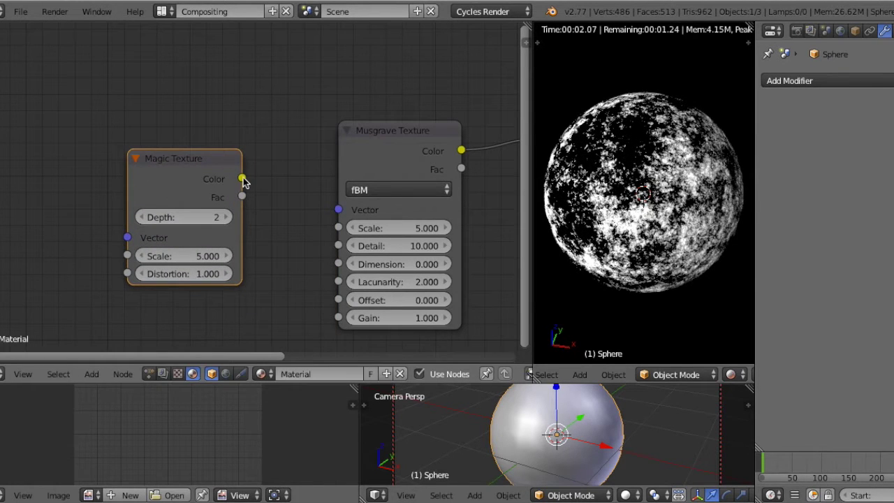
{"action": "left_click_drag", "start_coordinate": [242, 179], "coordinate": [340, 211]}
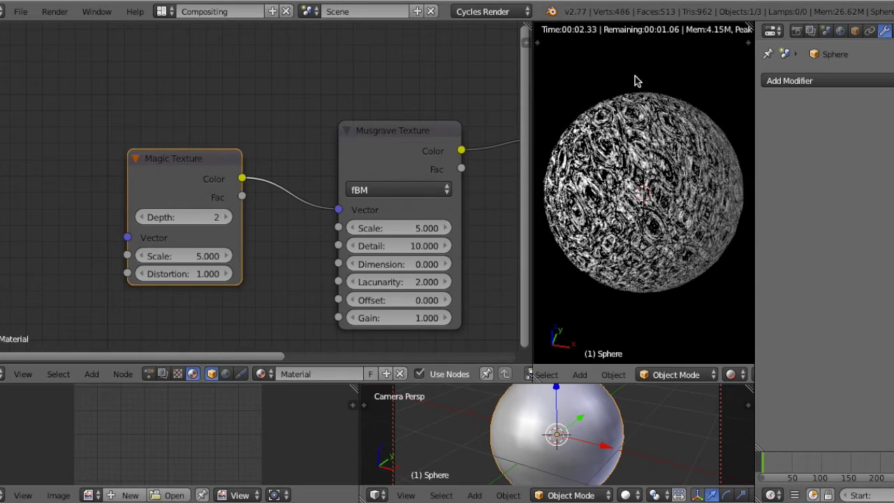
Lower the Magic Texture Scale from 5 to 0.984
{"action": "left_click", "coordinate": [140, 257]}
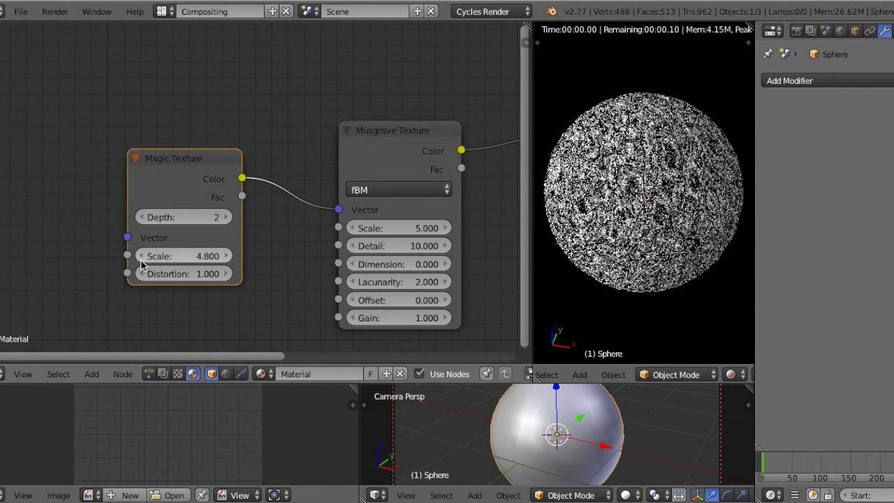
{"action": "left_click", "coordinate": [141, 257]}
{"action": "left_click", "coordinate": [140, 257]}
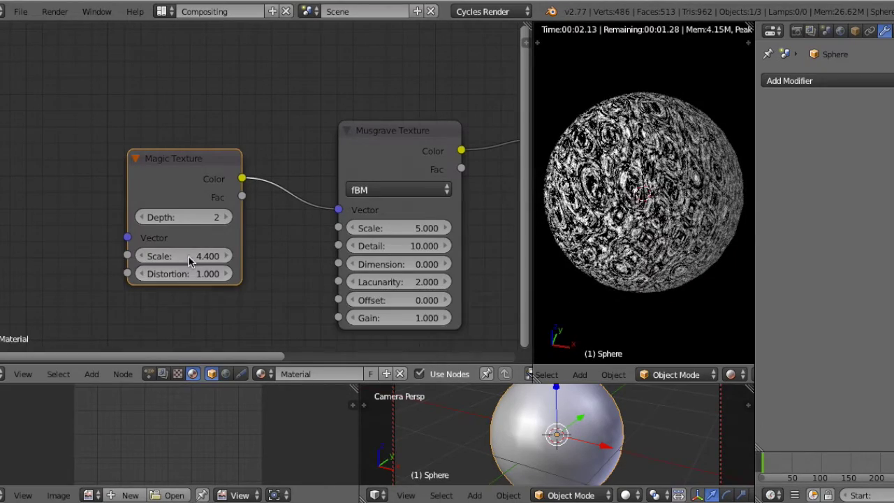
{"action": "left_click_drag", "start_coordinate": [189, 255], "coordinate": [155, 261]}
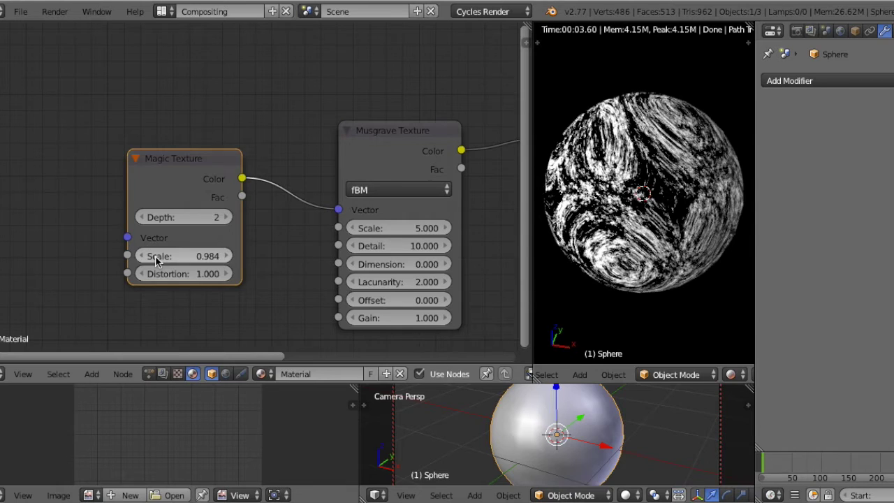
{"action": "left_click_drag", "start_coordinate": [178, 181], "coordinate": [210, 190]}
Add a ColorRamp node and drop it onto the Musgrave–Diffuse BSDF link
{"action": "scroll", "coordinate": [277, 190], "scroll_direction": "down", "scroll_amount": 5, "text": "ctrl"}
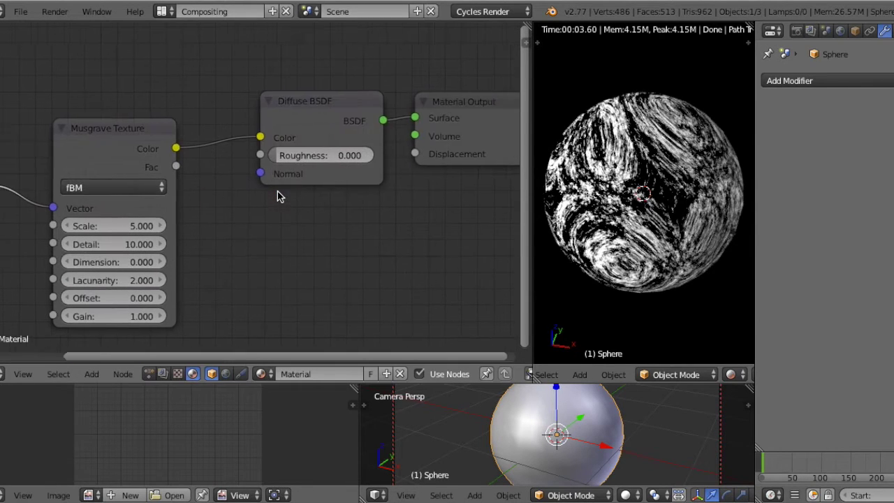
{"action": "key", "text": "shift+a"}
{"action": "mouse_move", "coordinate": [282, 198]}
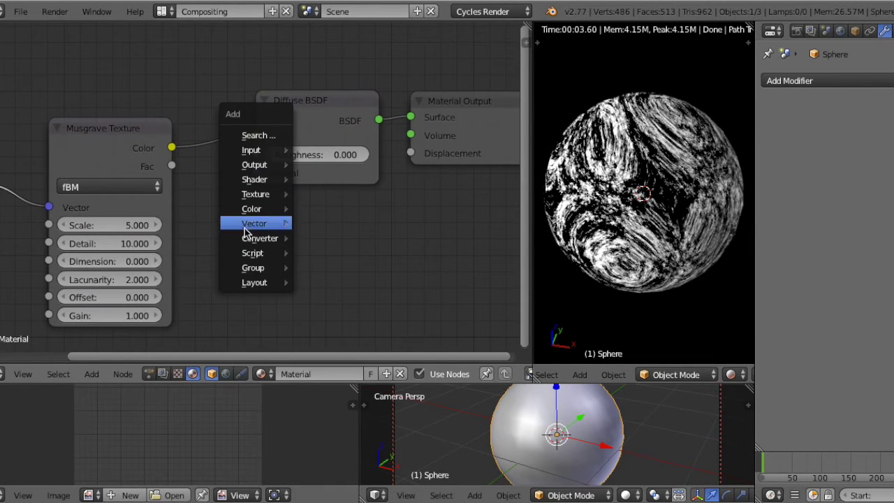
{"action": "mouse_move", "coordinate": [248, 238]}
{"action": "left_click", "coordinate": [323, 254]}
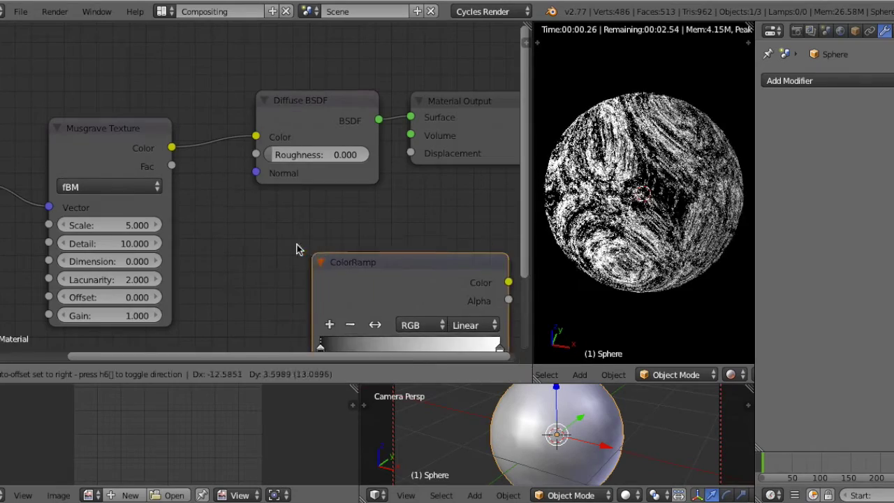
{"action": "left_click", "coordinate": [183, 88]}
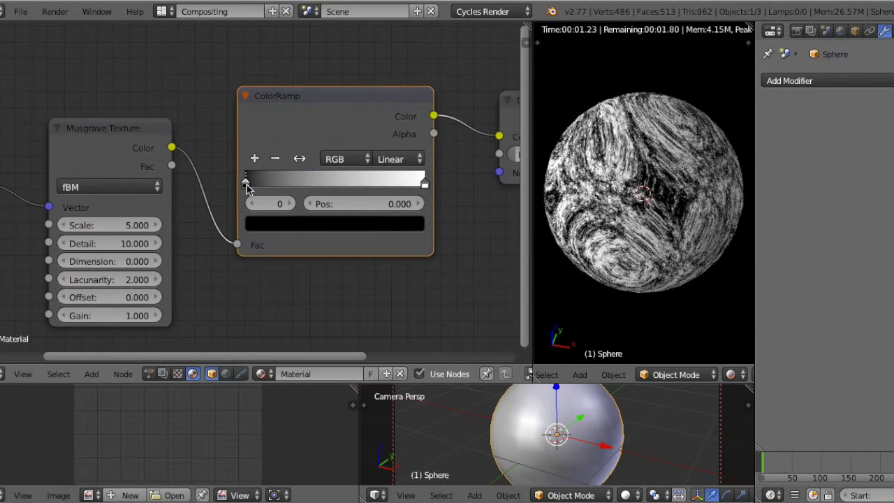
Turn the ColorRamp's black stop blue, then start a new link from Musgrave Color
{"action": "left_click", "coordinate": [296, 223]}
{"action": "left_click", "coordinate": [387, 263]}
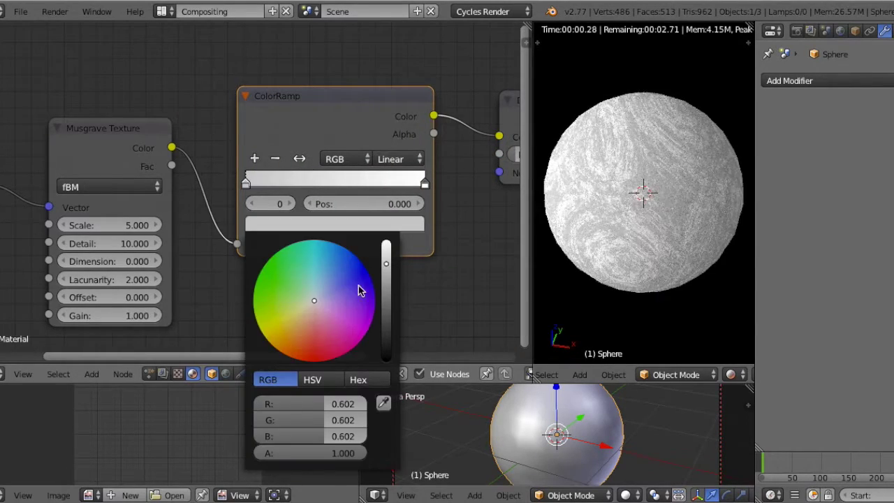
{"action": "left_click_drag", "start_coordinate": [333, 301], "coordinate": [391, 264]}
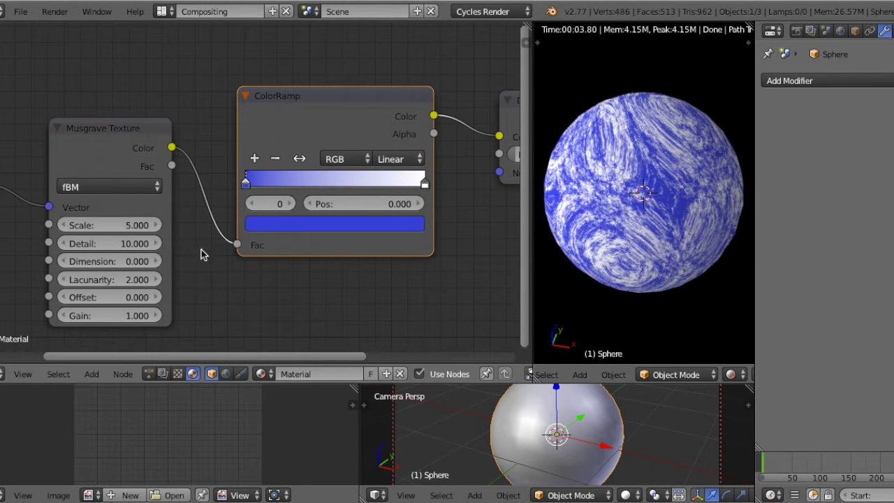
{"action": "middle_click_drag", "start_coordinate": [292, 292], "coordinate": [279, 287], "text": "ctrl"}
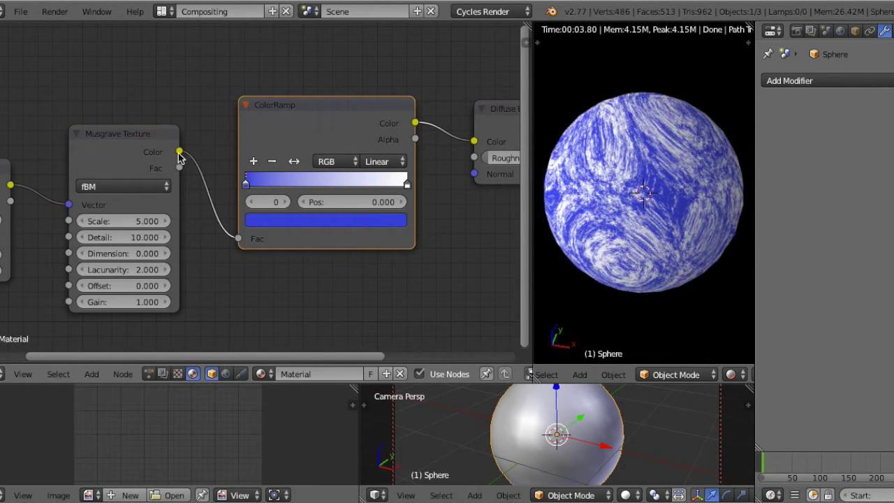
{"action": "left_click_drag", "start_coordinate": [179, 152], "coordinate": [473, 142]}
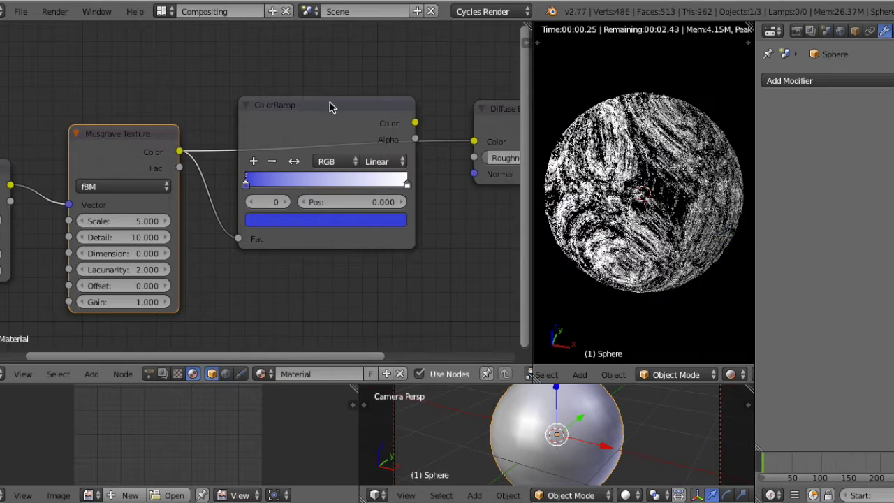
Connect Musgrave Color directly to Diffuse BSDF and delete the ColorRamp and Magic Texture nodes
{"action": "left_click", "coordinate": [342, 118]}
{"action": "key", "text": "x"}
{"action": "scroll", "coordinate": [336, 131], "scroll_direction": "left", "scroll_amount": 3, "text": "ctrl"}
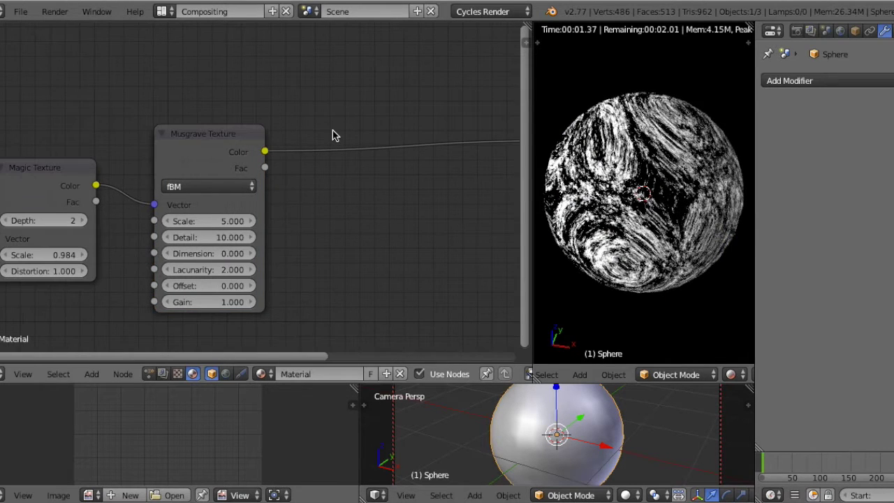
{"action": "left_click_drag", "start_coordinate": [265, 144], "coordinate": [461, 121]}
{"action": "left_click", "coordinate": [41, 175]}
{"action": "key", "text": "x"}
Add a Voronoi Texture feeding Musgrave Vector, with Scale 13.800
{"action": "key", "text": "shift+a"}
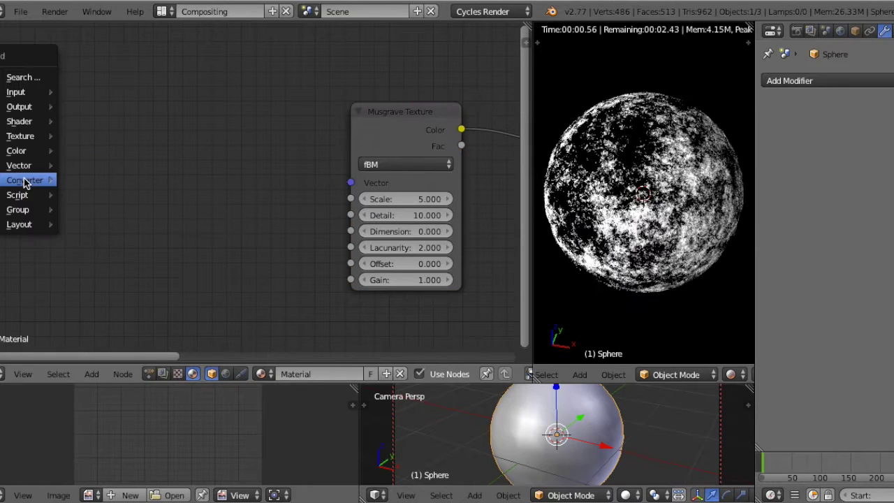
{"action": "mouse_move", "coordinate": [23, 179]}
{"action": "mouse_move", "coordinate": [22, 139]}
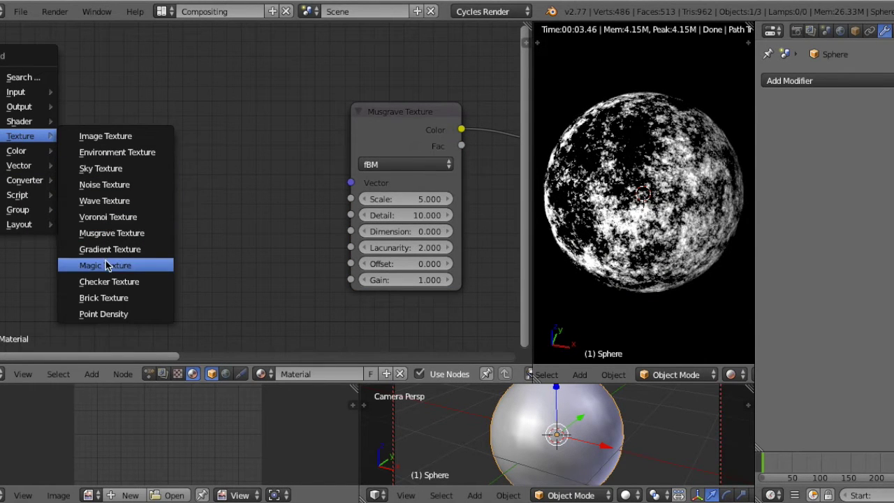
{"action": "left_click", "coordinate": [109, 216]}
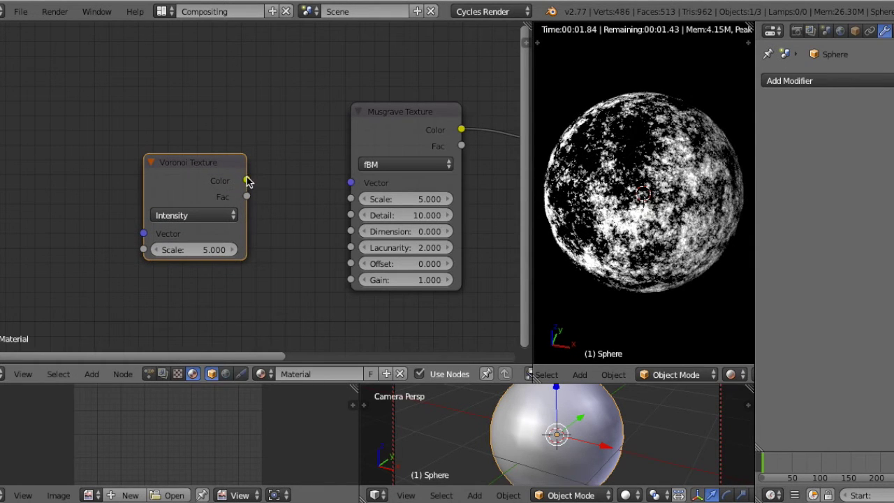
{"action": "left_click_drag", "start_coordinate": [247, 181], "coordinate": [342, 180]}
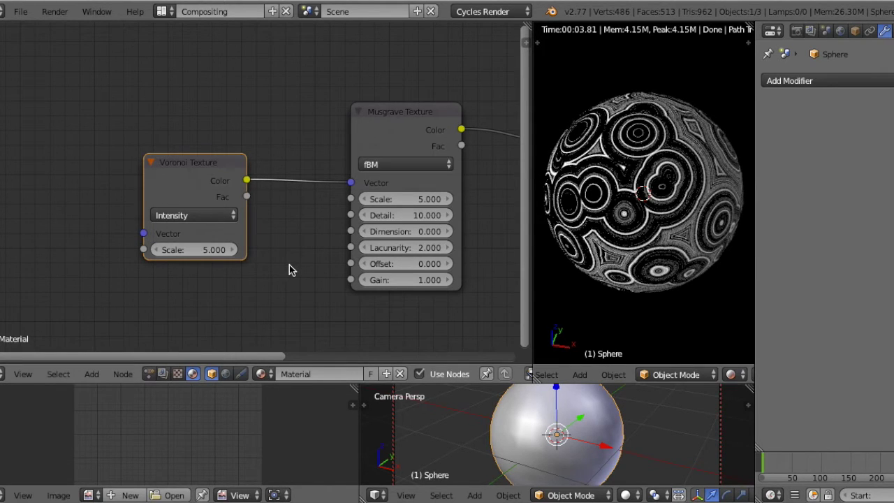
{"action": "left_click_drag", "start_coordinate": [230, 174], "coordinate": [257, 168]}
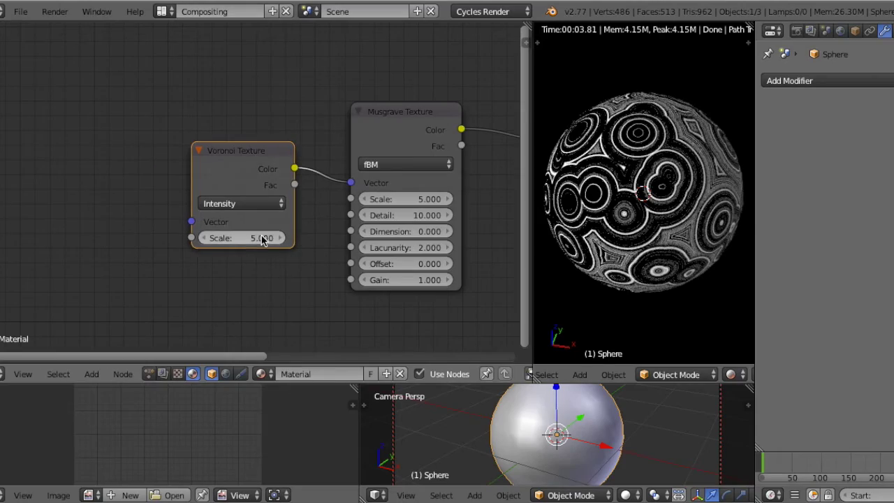
{"action": "left_click_drag", "start_coordinate": [262, 240], "coordinate": [282, 235]}
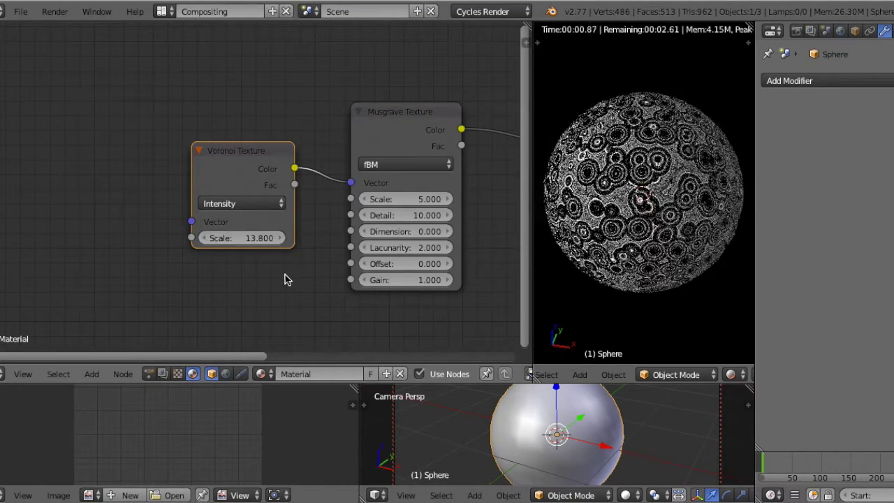
{"action": "scroll", "coordinate": [283, 322], "scroll_direction": "down", "scroll_amount": 2}
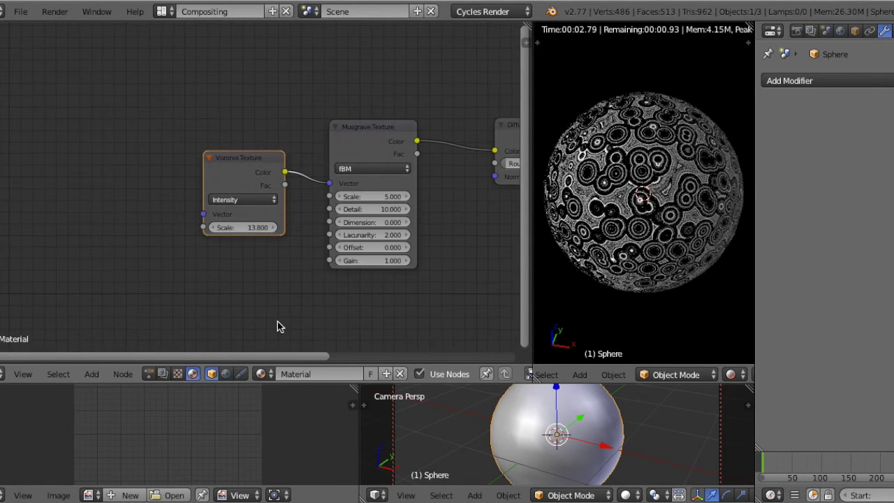
On the Musgrave Texture node, set Detail to 10.024 and Lacunarity to 2.088
{"action": "scroll", "coordinate": [278, 326], "scroll_direction": "down", "scroll_amount": 3, "text": "ctrl"}
{"action": "scroll", "coordinate": [278, 321], "scroll_direction": "down", "scroll_amount": 1, "text": "ctrl"}
{"action": "left_click", "coordinate": [286, 151]}
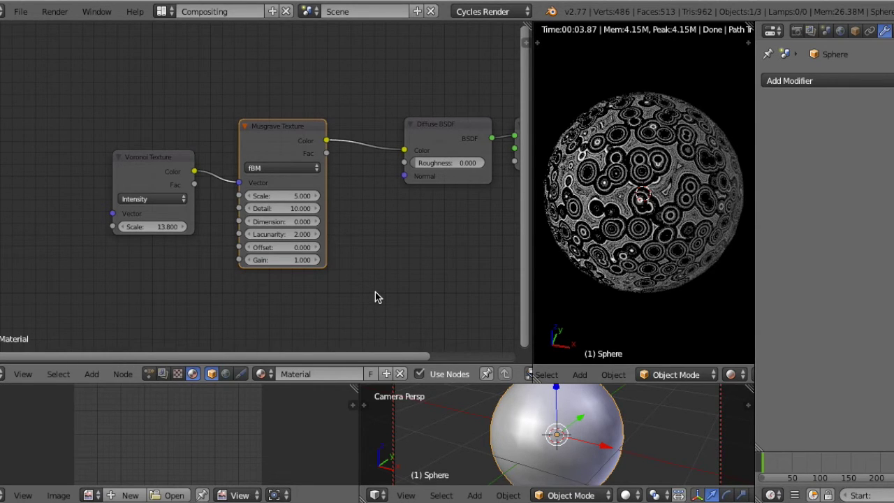
{"action": "mouse_move", "coordinate": [303, 211]}
{"action": "left_mouse_down"}
{"action": "mouse_move", "coordinate": [288, 211]}
{"action": "mouse_move", "coordinate": [315, 207]}
{"action": "left_mouse_up"}
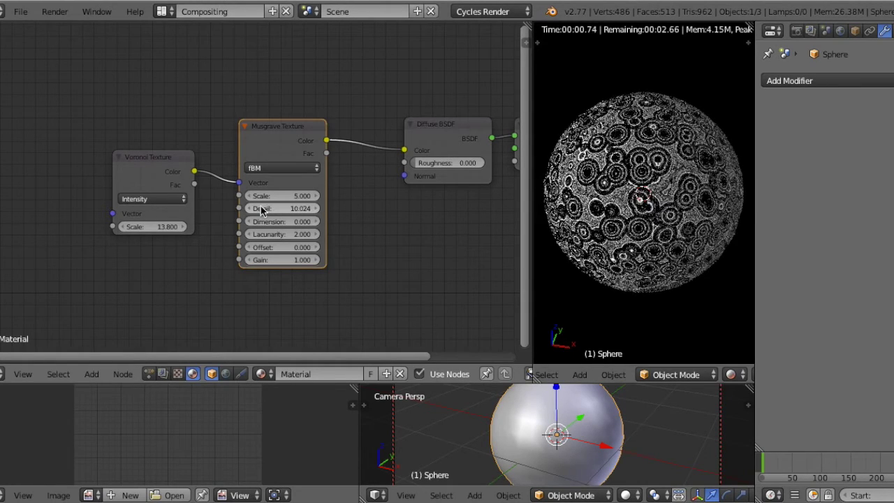
{"action": "mouse_move", "coordinate": [290, 236]}
{"action": "left_mouse_down"}
{"action": "mouse_move", "coordinate": [277, 241]}
{"action": "mouse_move", "coordinate": [293, 235]}
{"action": "left_mouse_up"}
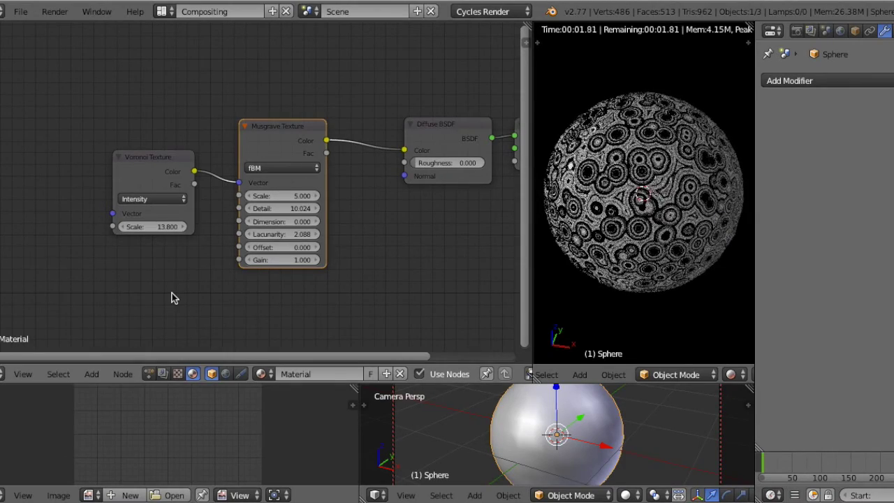